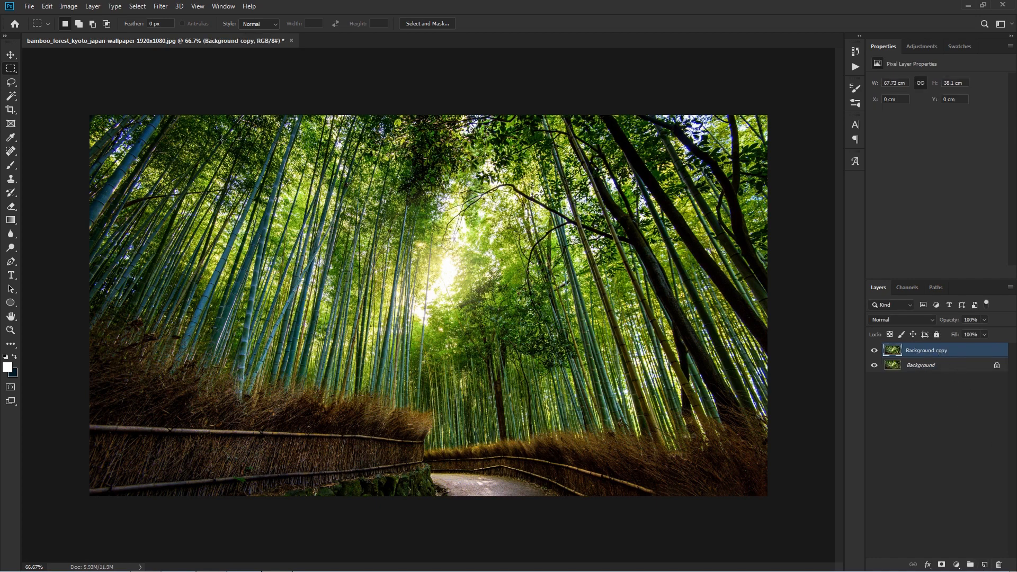
Start a Color Range selection of the Highlights on the Background copy layer, with the selection preview set to Black Matte.
left_click(137, 7)
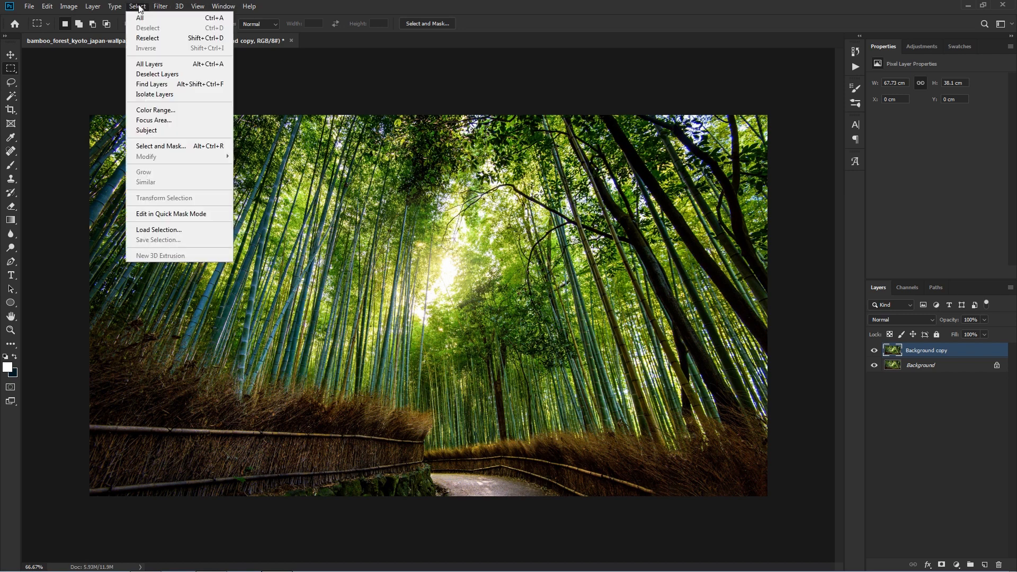
left_click(164, 110)
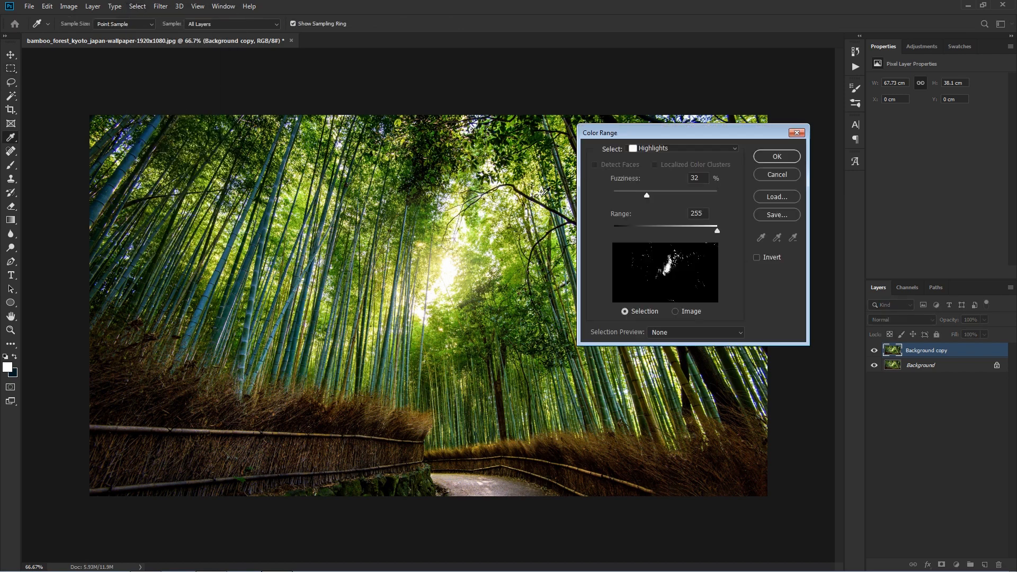
left_click(629, 150)
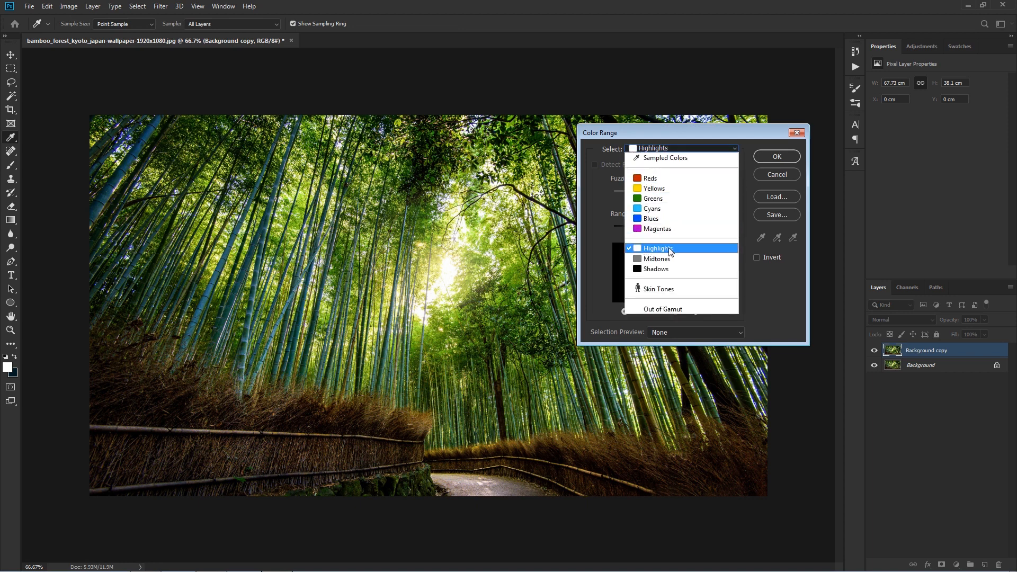
left_click(672, 250)
mouse_move(647, 195)
left_mouse_down()
mouse_move(635, 197)
mouse_move(647, 199)
left_mouse_up()
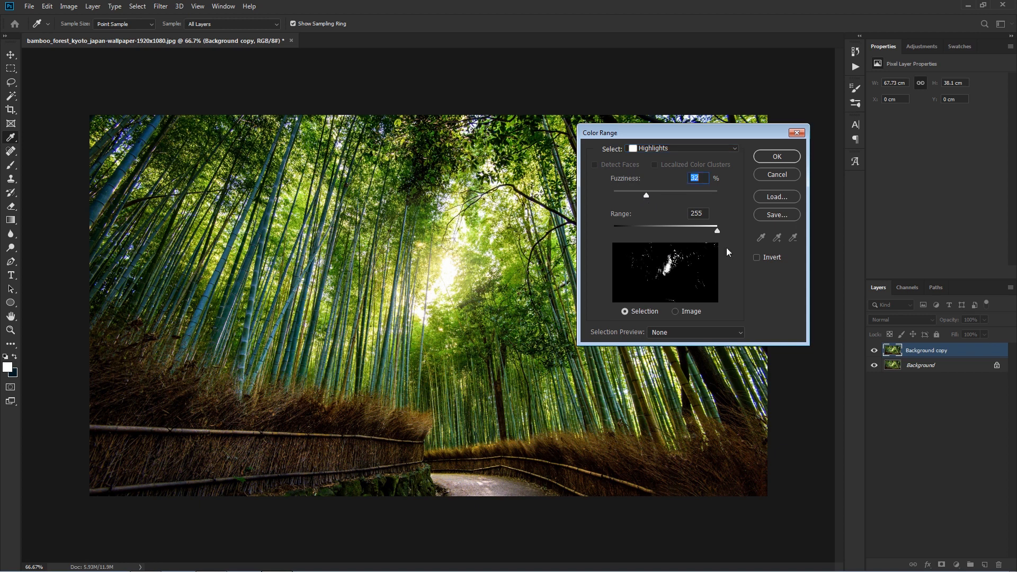
left_click(666, 332)
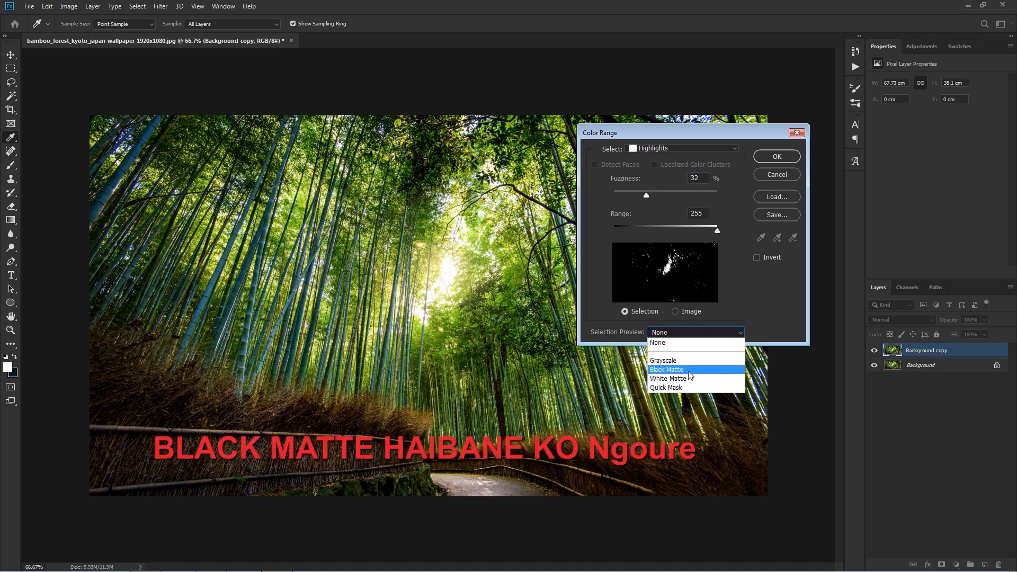
left_click(667, 369)
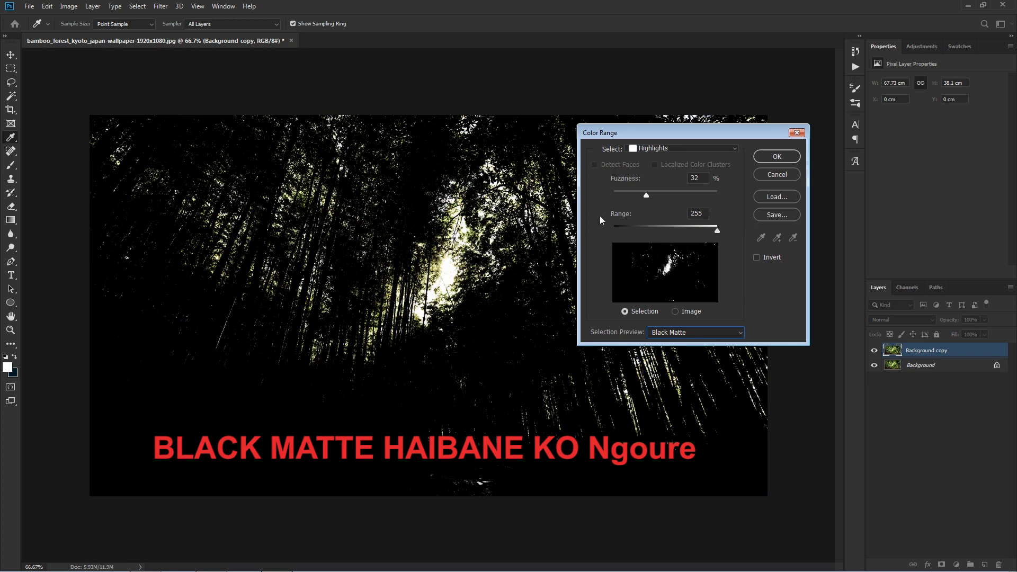
Set the Color Range fuzziness to 25% with the range at 255, and create the highlights selection.
left_click_drag(647, 195, 639, 200)
mouse_move(713, 227)
left_mouse_down()
mouse_move(703, 230)
mouse_move(723, 231)
left_mouse_up()
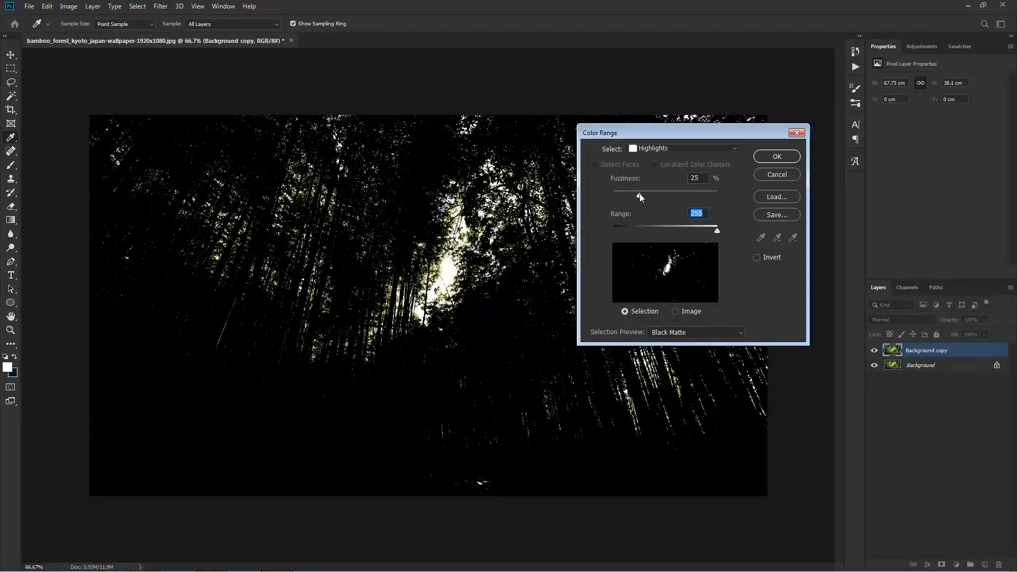
left_click_drag(640, 194, 640, 196)
left_click(777, 156)
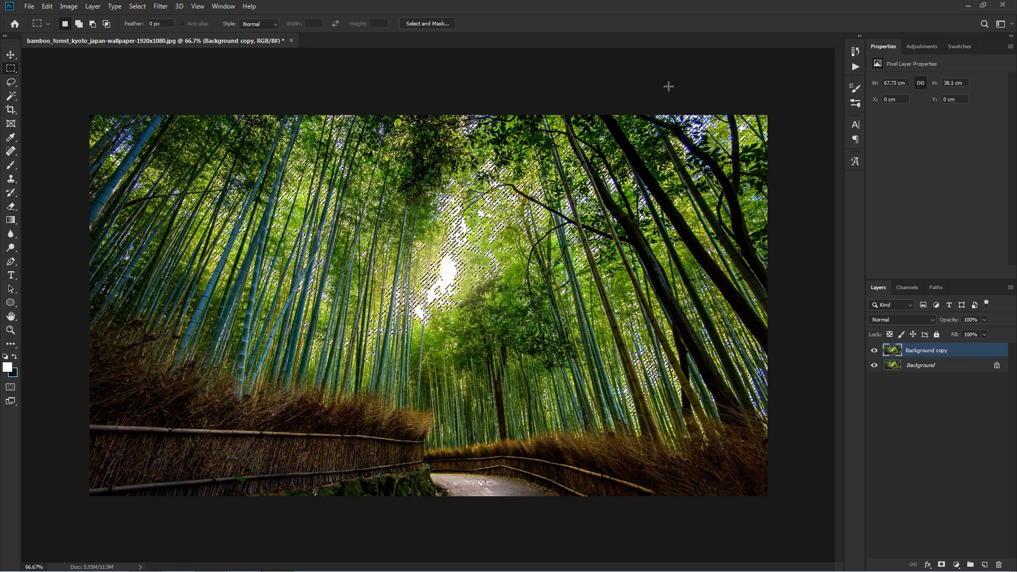
Copy the selected highlights to a new layer and convert that layer to a smart object.
scroll(442, 309, "up", 4)
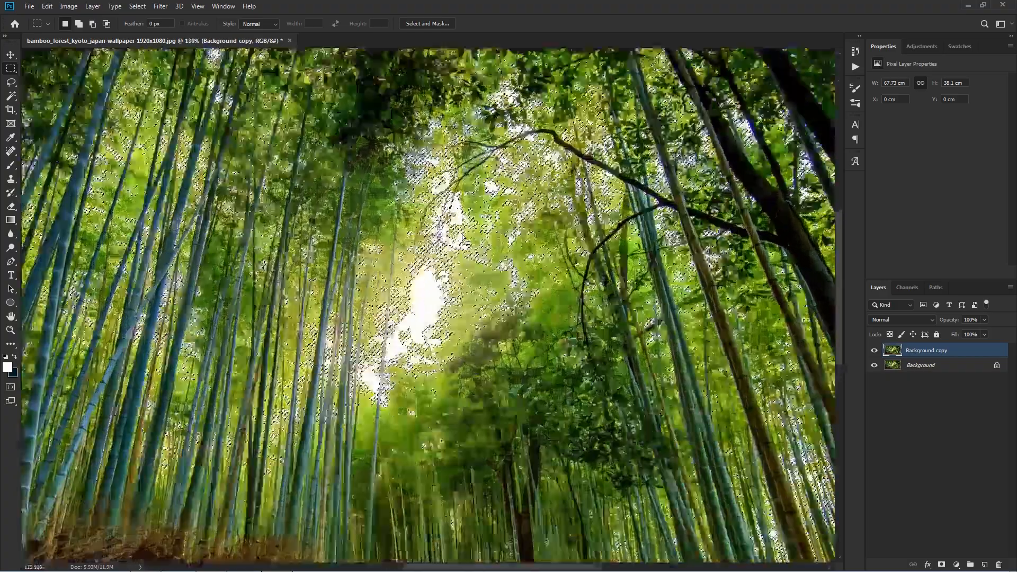
scroll(441, 309, "down", 3)
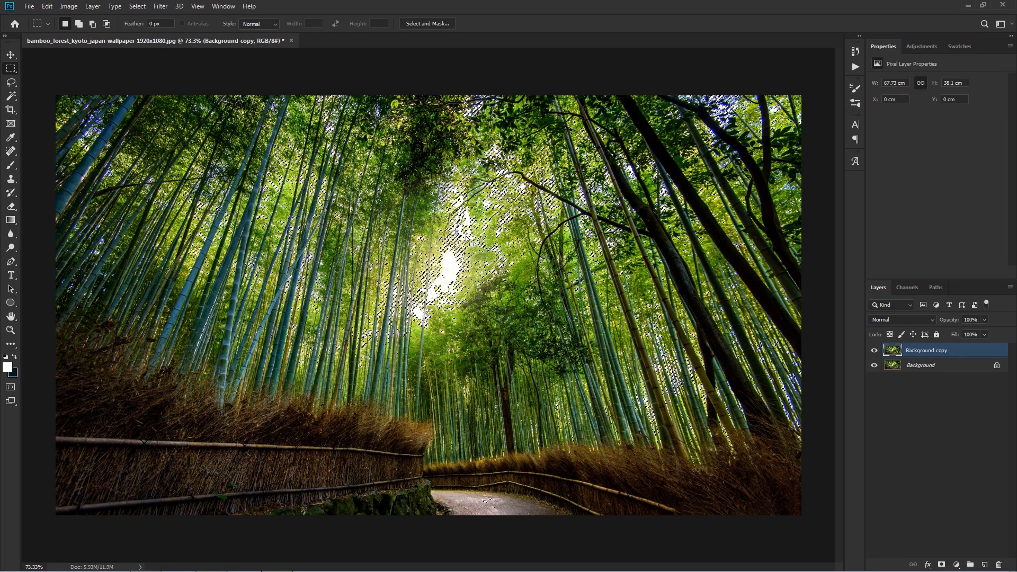
key("ctrl+j")
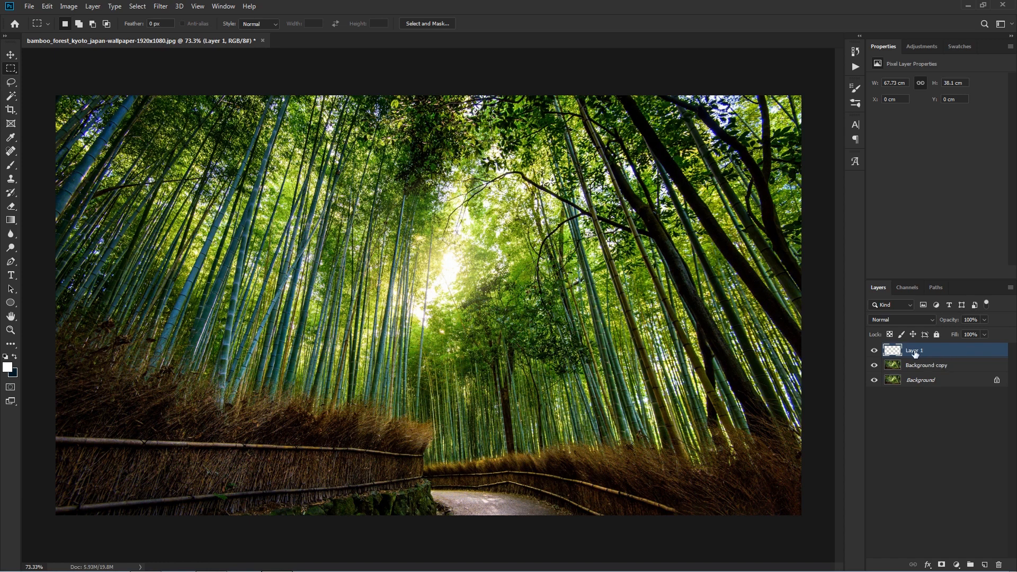
right_click(942, 350)
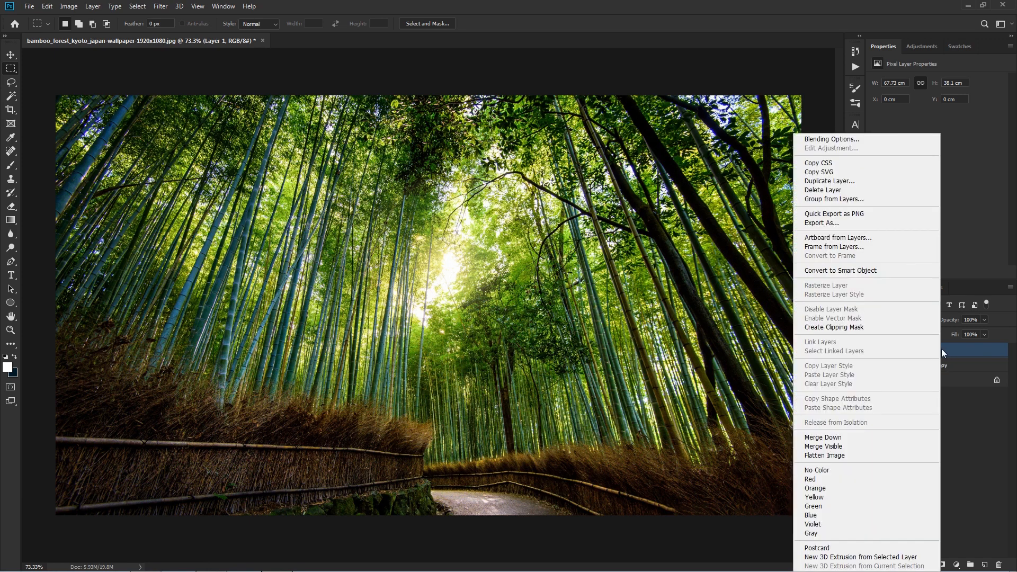
left_click(865, 271)
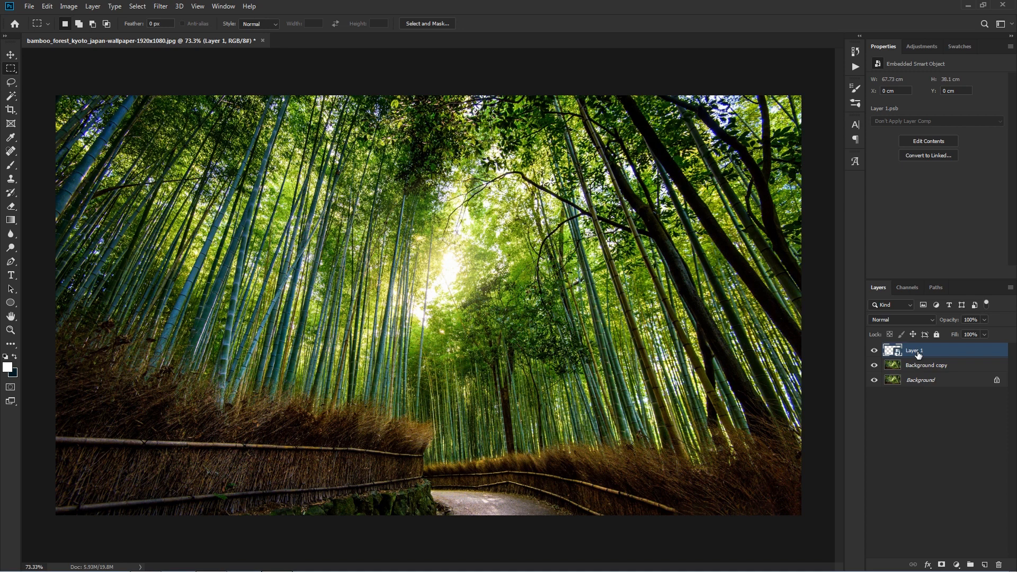
Start a Radial Blur on the highlights layer, centre the blur origin, and use the Zoom method with amount 100.
left_click(160, 6)
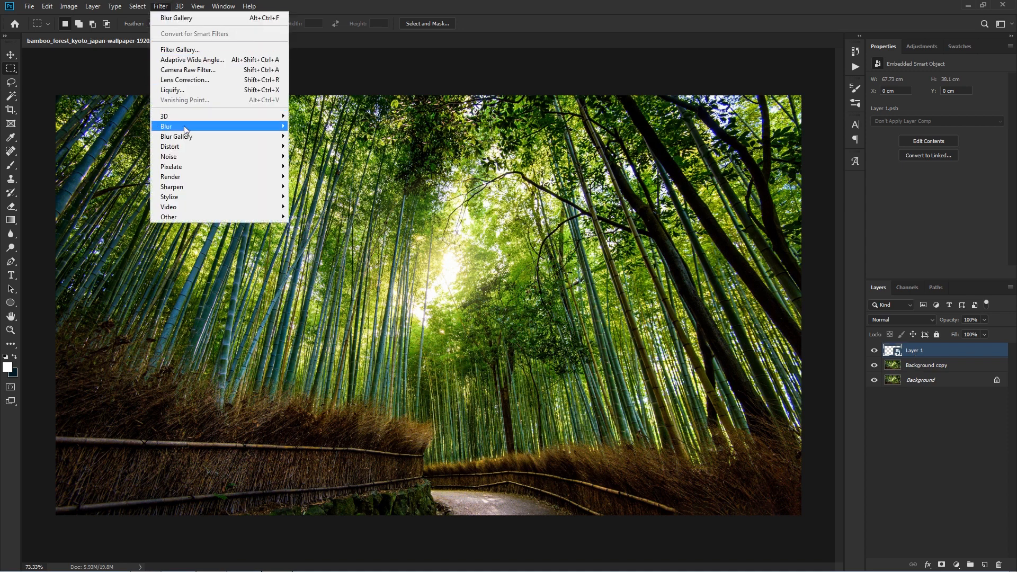
mouse_move(184, 126)
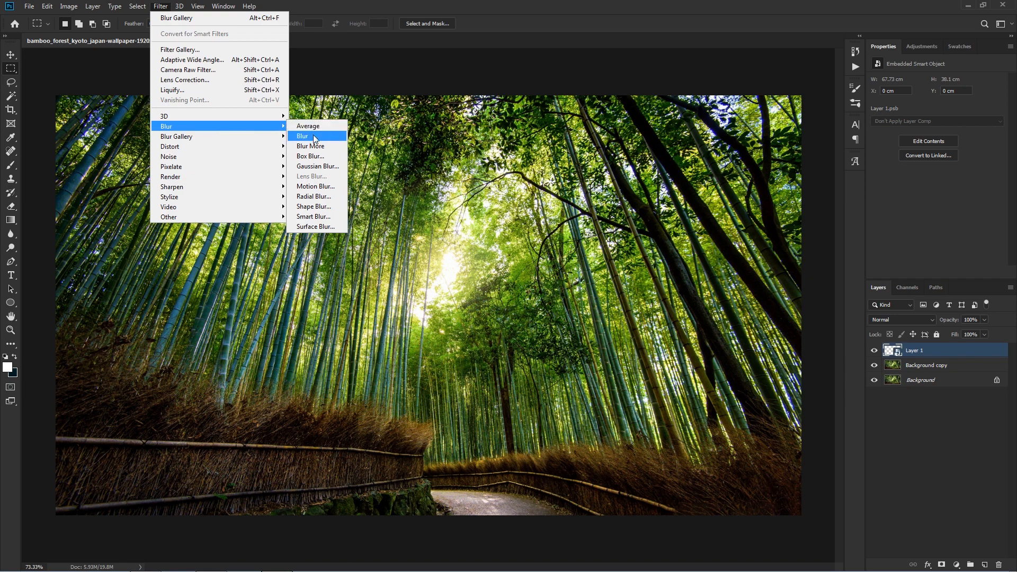
left_click(308, 200)
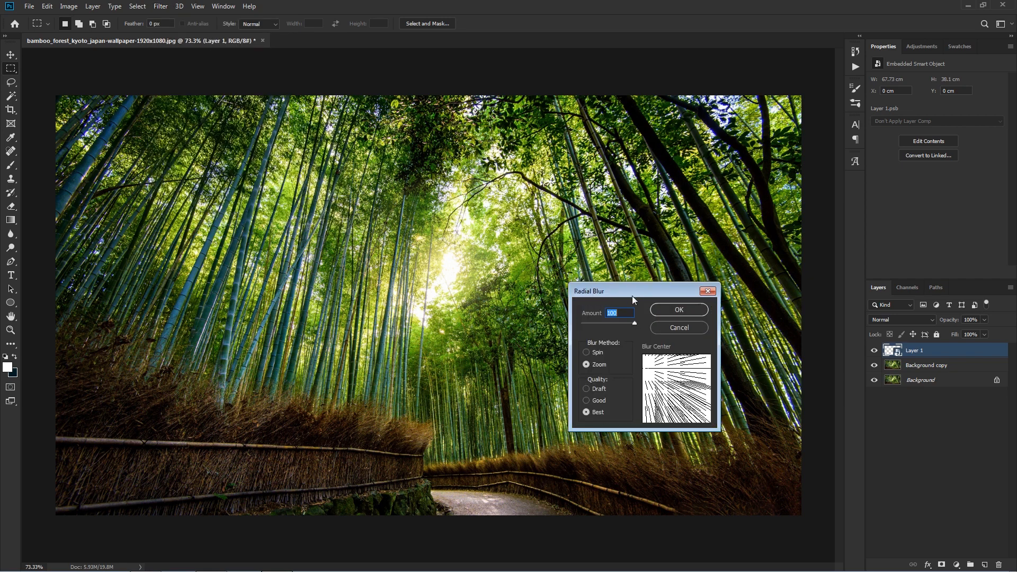
left_click_drag(652, 294, 256, 158)
left_click(191, 213)
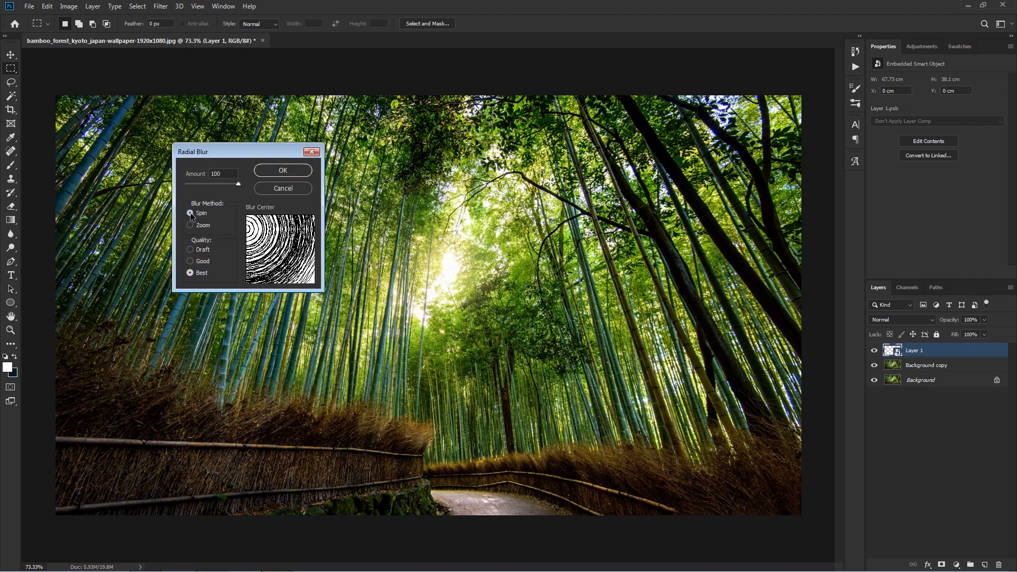
left_click_drag(257, 237, 280, 249)
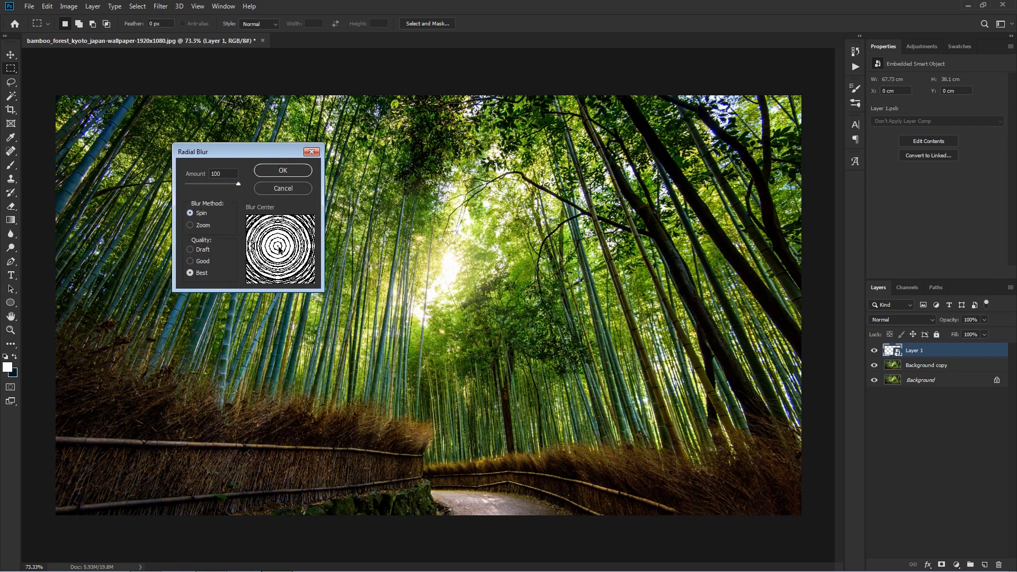
left_click(190, 225)
mouse_move(221, 184)
left_mouse_down()
mouse_move(210, 183)
mouse_move(272, 183)
mouse_move(223, 123)
left_mouse_up()
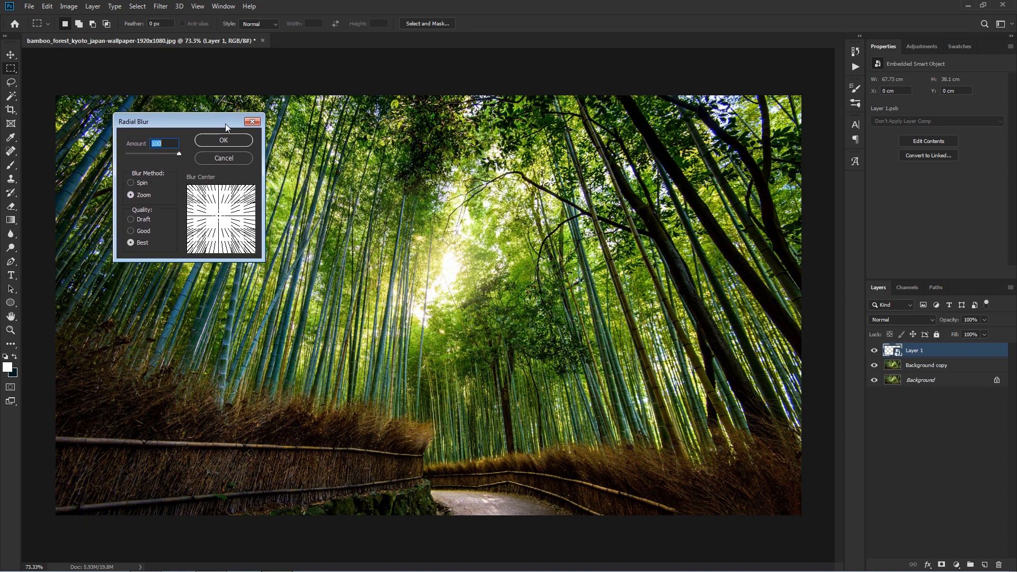
Set the blur quality to Draft, shift the blur centre slightly above the middle toward the sun, and apply the Radial Blur.
left_click(131, 220)
mouse_move(217, 216)
left_mouse_down()
mouse_move(219, 197)
mouse_move(221, 211)
left_mouse_up()
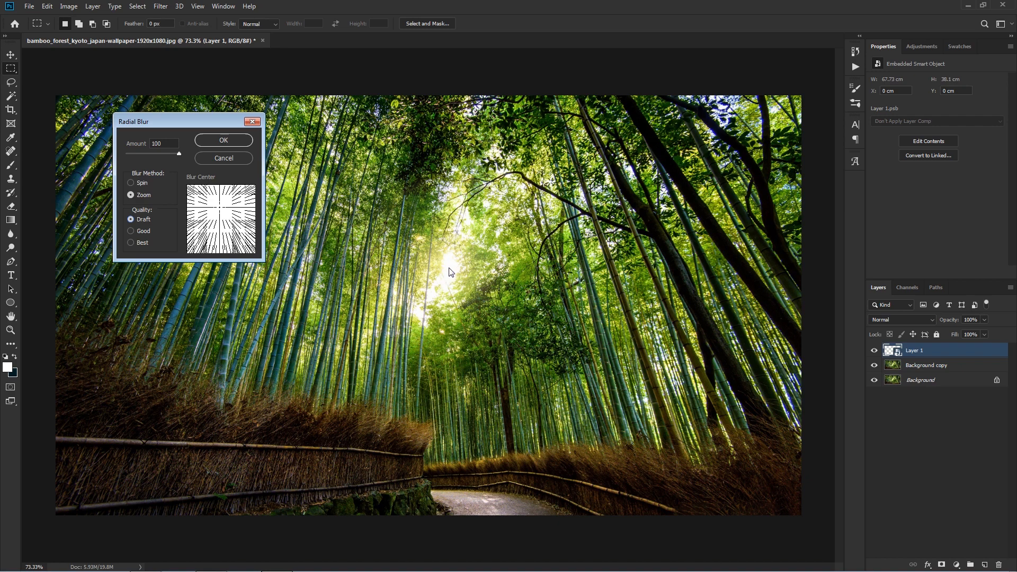
left_click_drag(220, 207, 221, 211)
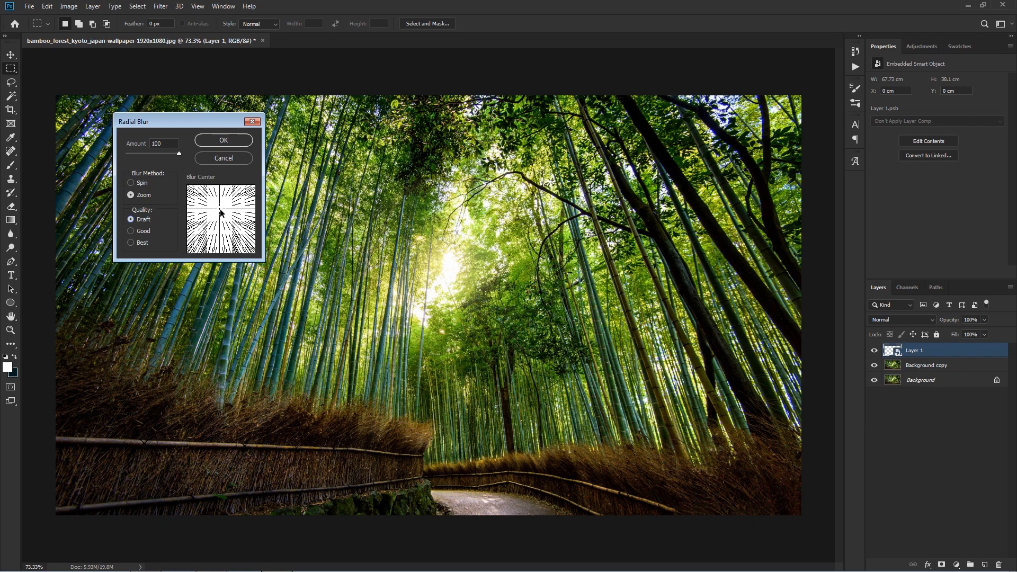
left_click(226, 145)
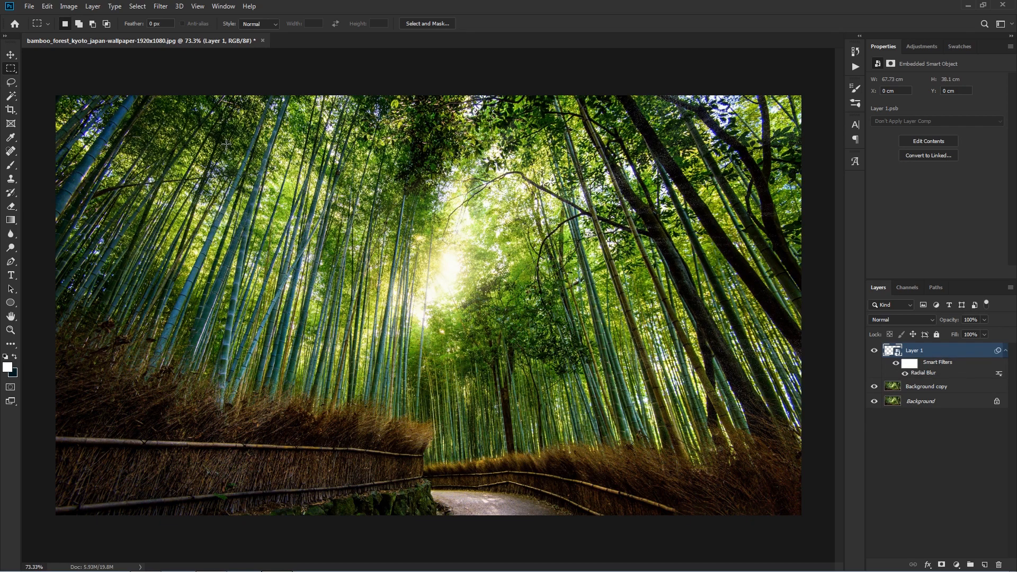
Edit the Radial Blur smart filter and fine-tune its blur centre until the rays originate from the sun.
scroll(455, 316, "up", 3)
scroll(455, 374, "down", 2)
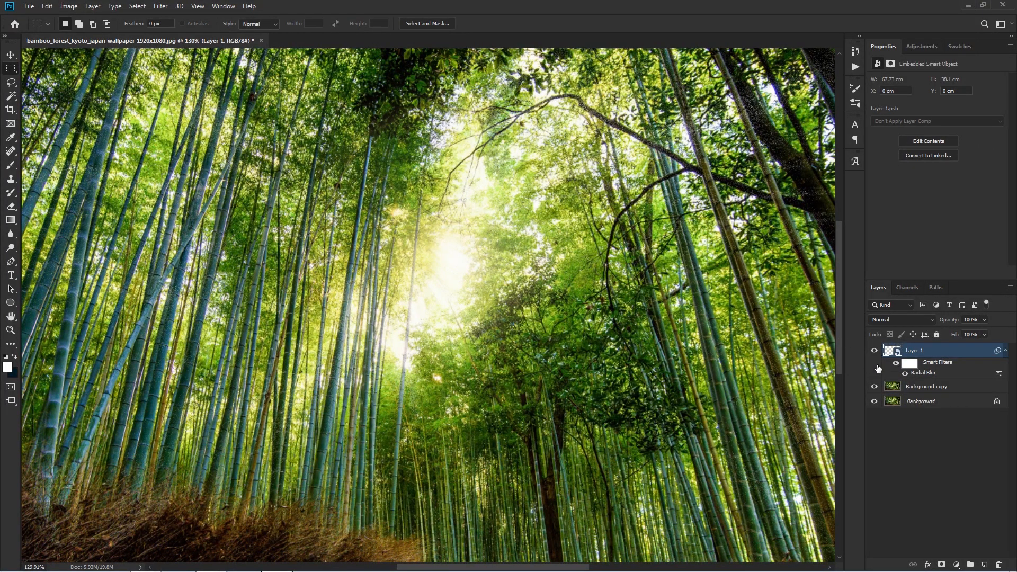
double_click(922, 373)
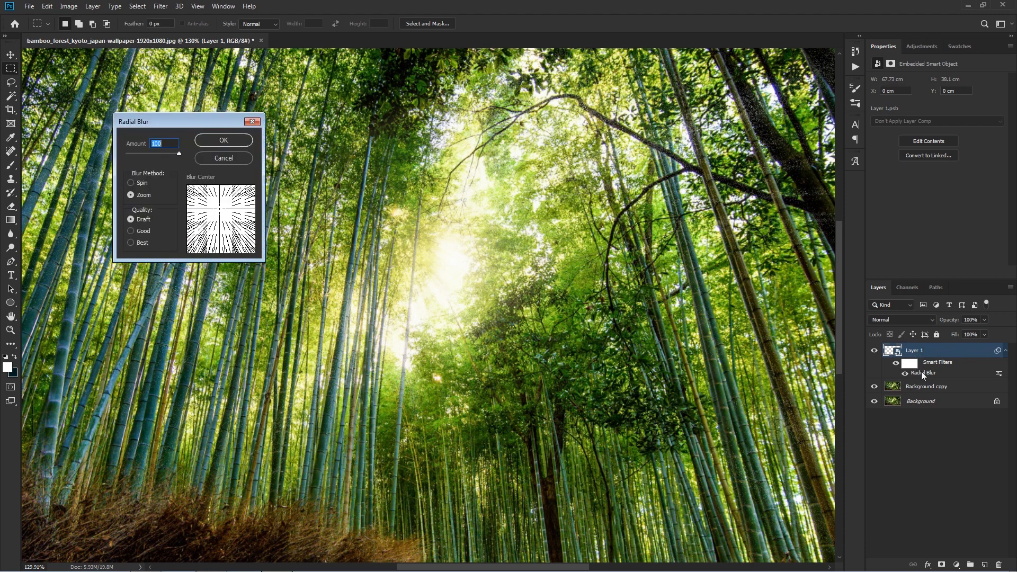
left_click(224, 211)
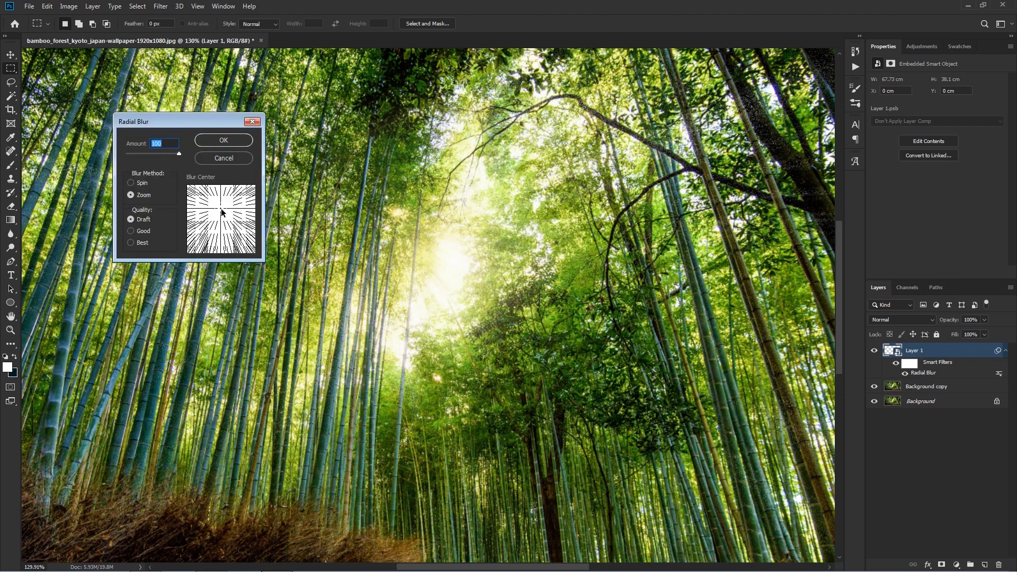
left_click(224, 140)
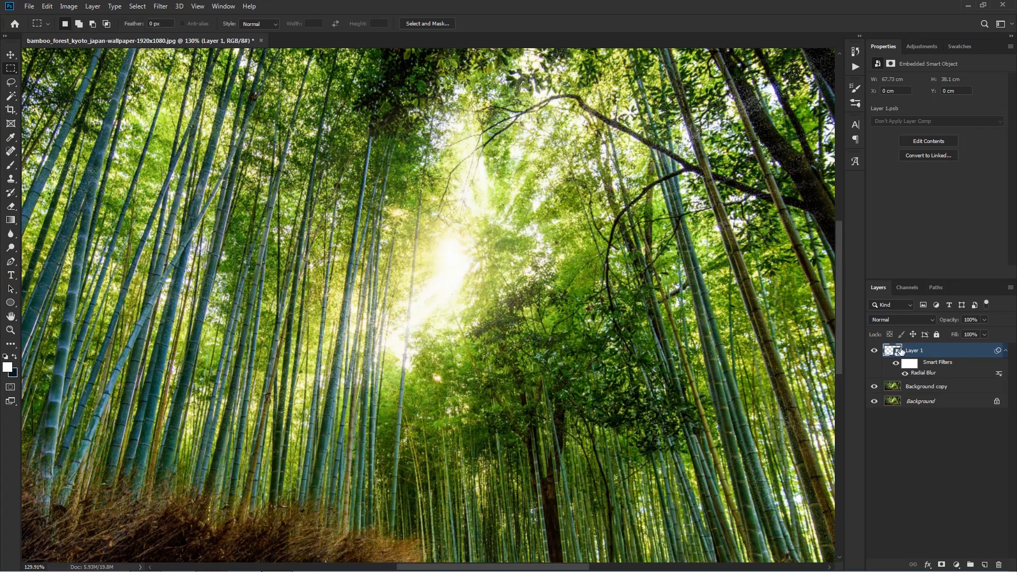
double_click(927, 373)
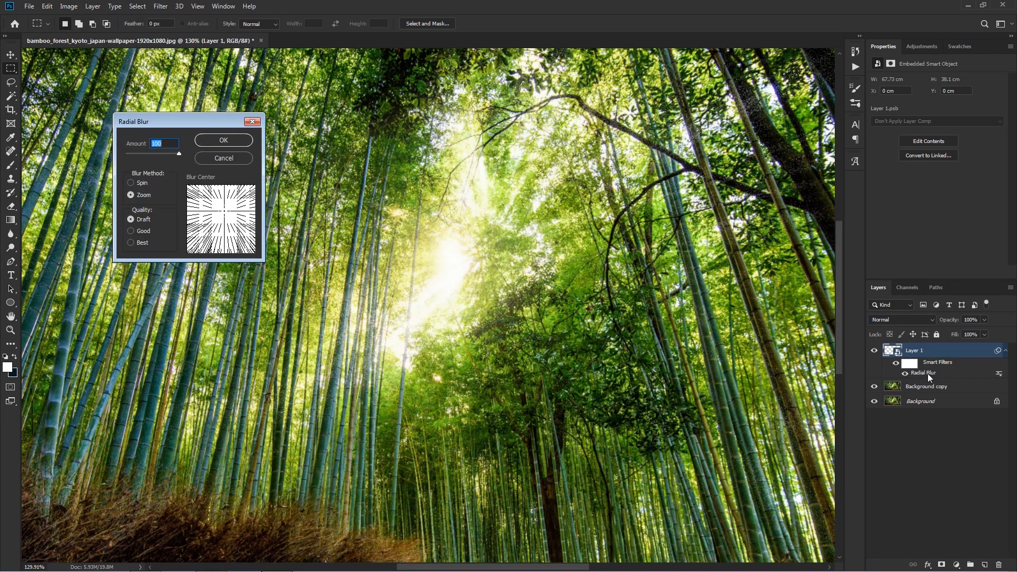
left_click(225, 214)
left_click(226, 141)
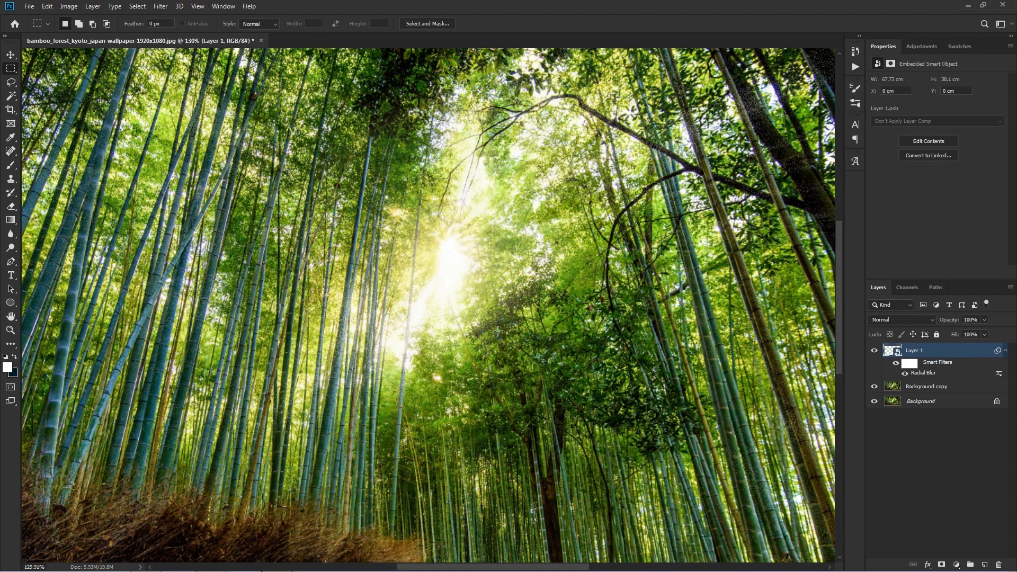
Set the Radial Blur smart filter's quality to Best and compare the image with the ray layer hidden and shown.
double_click(917, 373)
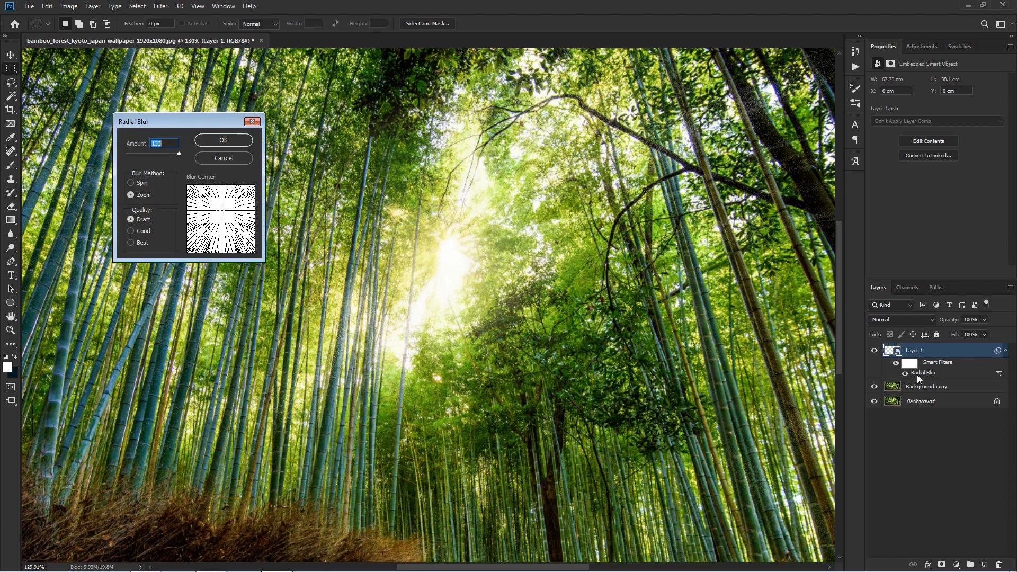
left_click(132, 243)
left_click(220, 142)
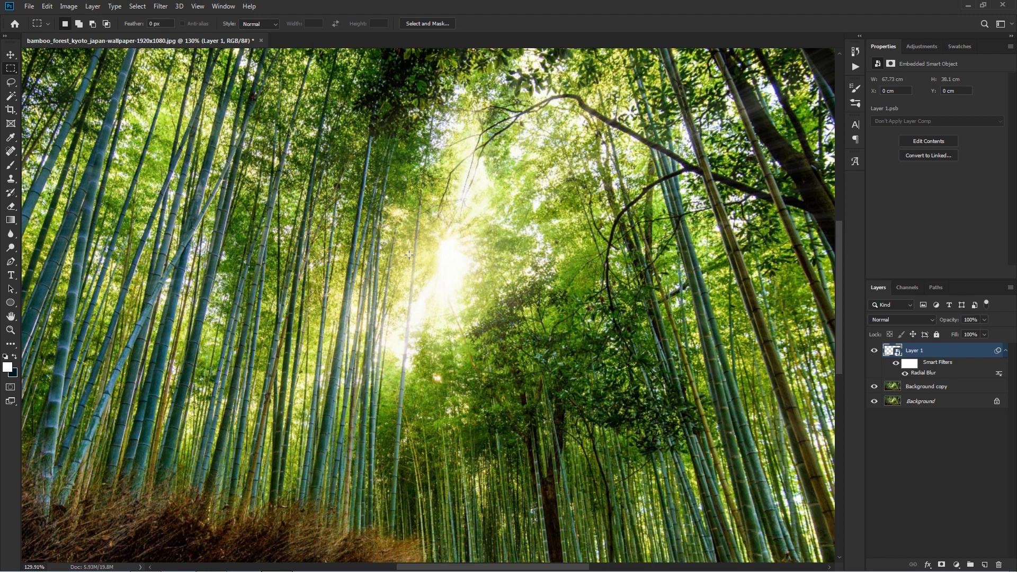
left_click(875, 351)
left_click(875, 352)
left_click(875, 352)
left_click(875, 351)
Duplicate the blurred highlights layer three times to intensify the light rays.
key("ctrl+j")
key("ctrl+j")
key("ctrl+j")
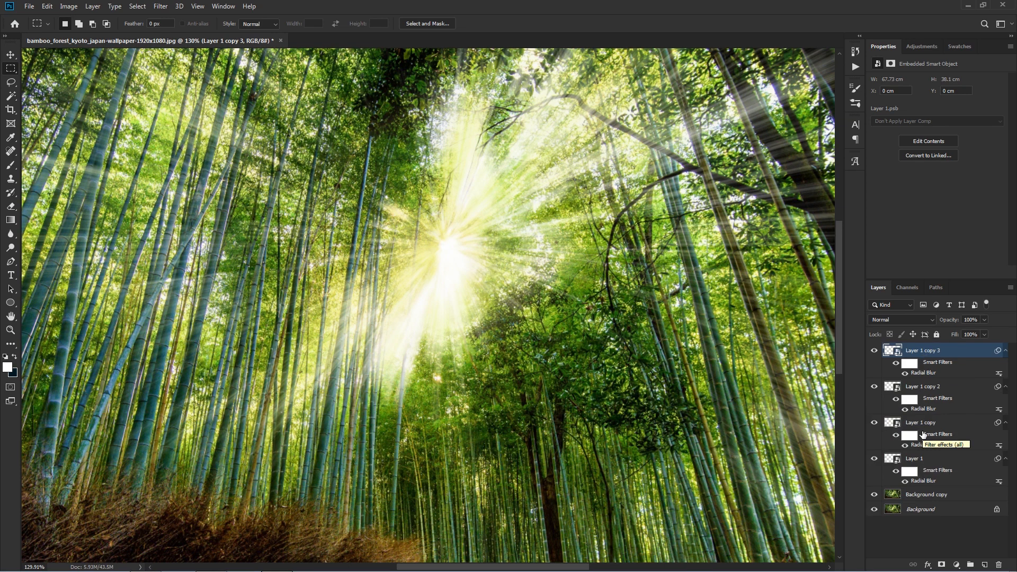
Select all four blurred ray layers, from Layer 1 to Layer 1 copy 3, and convert them into a single smart object.
left_click(11, 54)
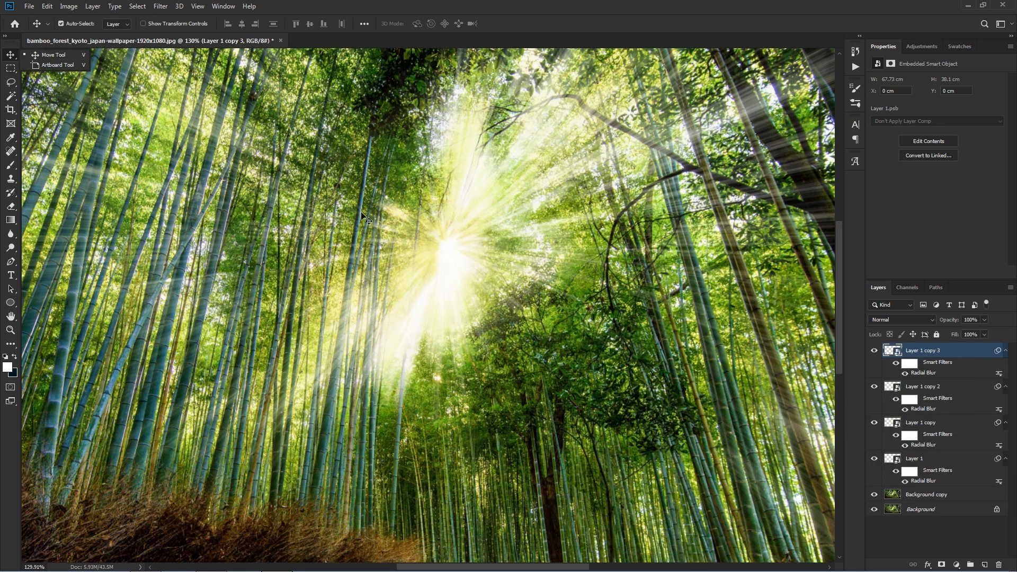
left_click(428, 244)
scroll(428, 244, "down", 3)
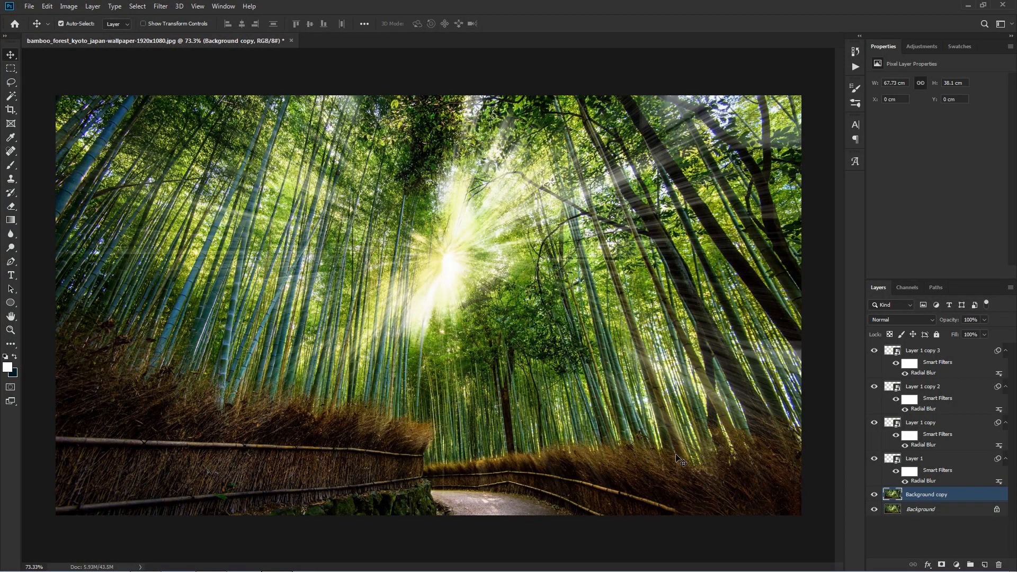
left_click(931, 352)
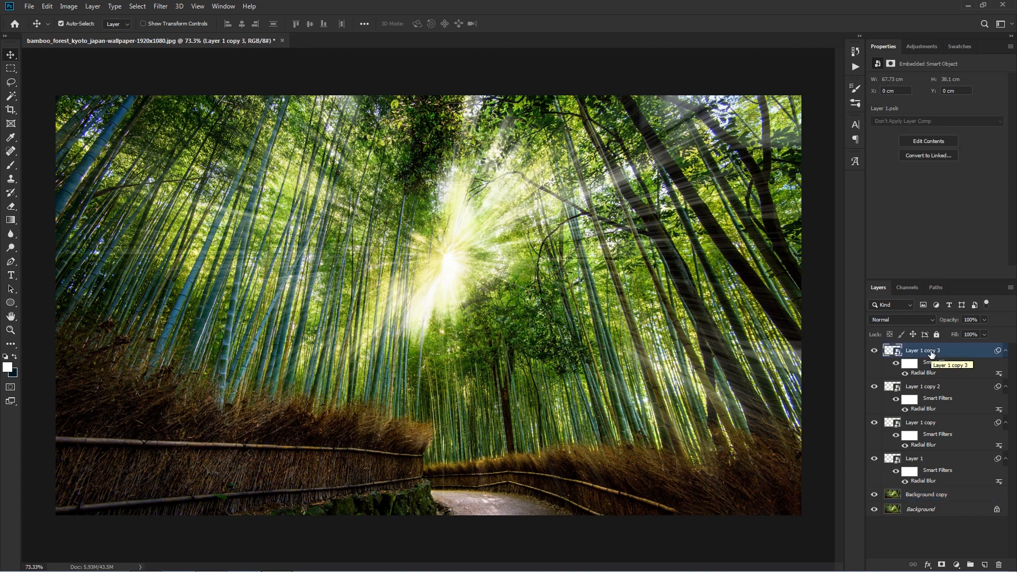
left_click(935, 461, "shift")
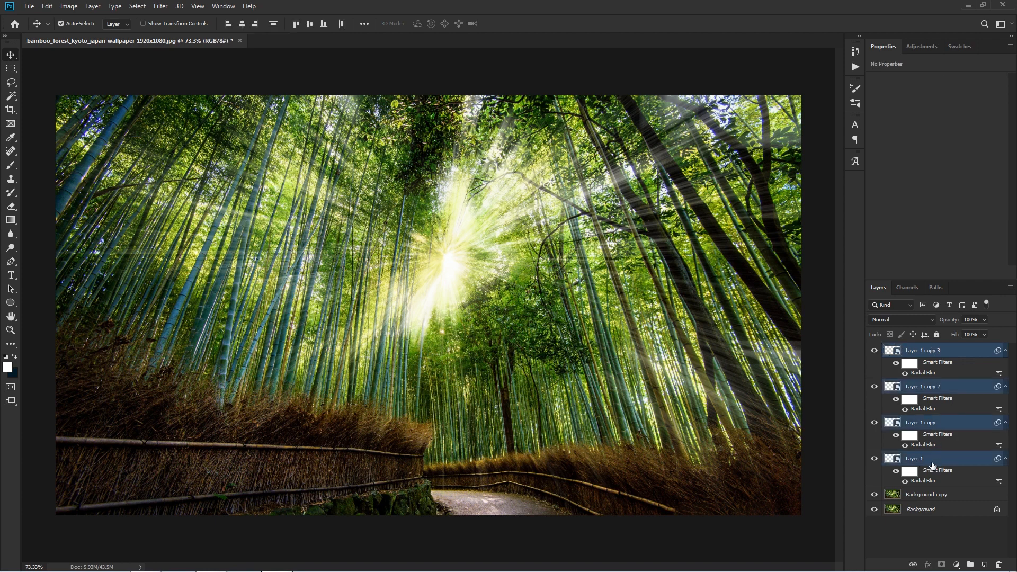
right_click(938, 389)
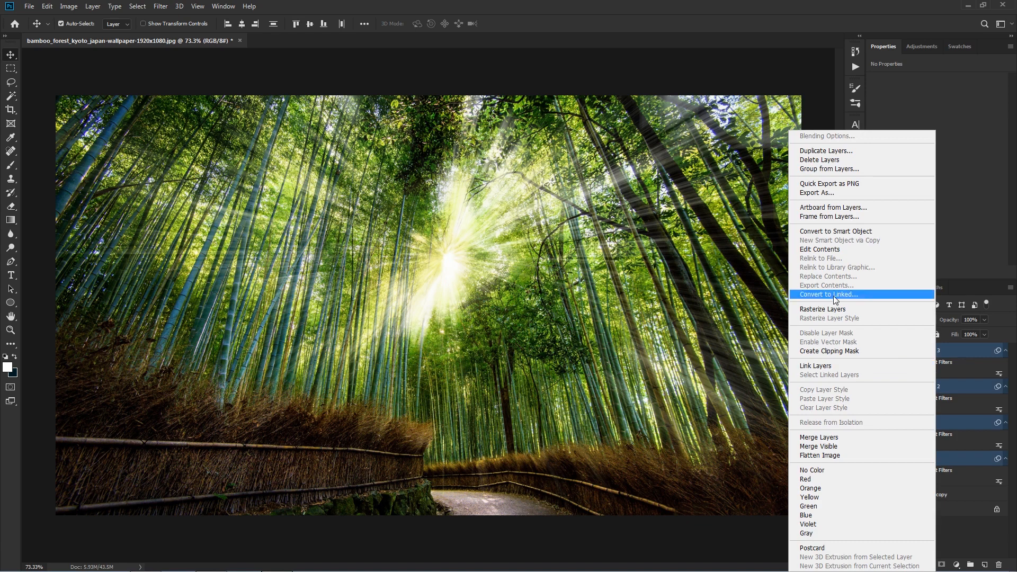
left_click(855, 237)
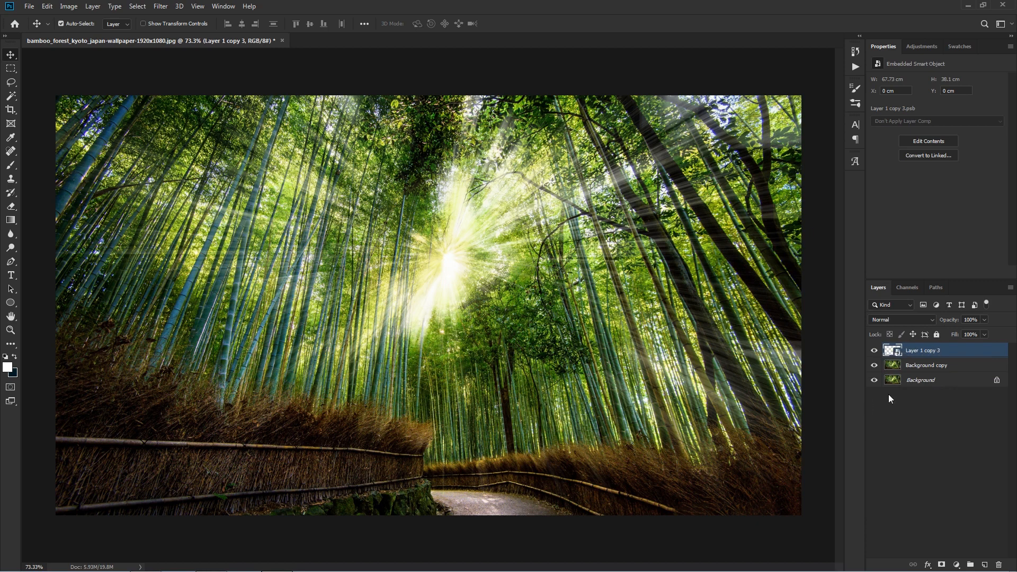
Start a Field Blur on the combined ray layer, set its initial pin's blur to 0 px and place that pin on the sun.
scroll(441, 248, "up", 3)
scroll(442, 247, "down", 4)
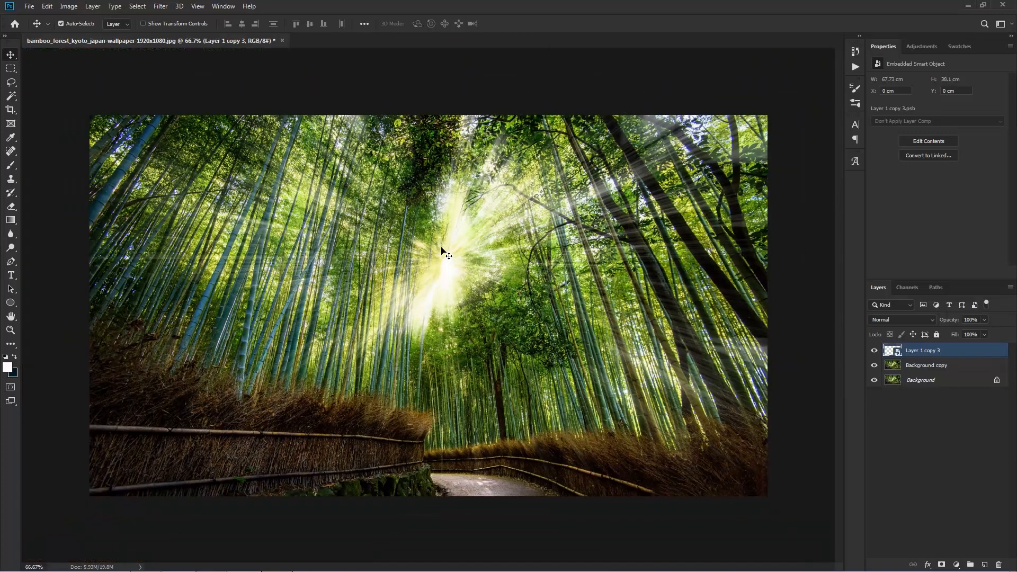
scroll(460, 203, "up", 2)
scroll(460, 203, "down", 2)
left_click(162, 7)
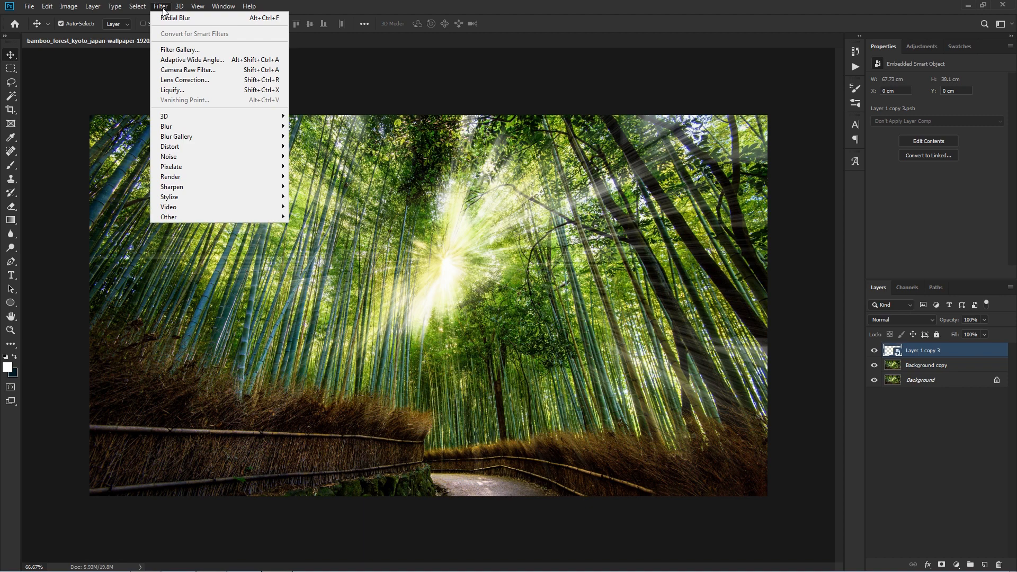
mouse_move(175, 137)
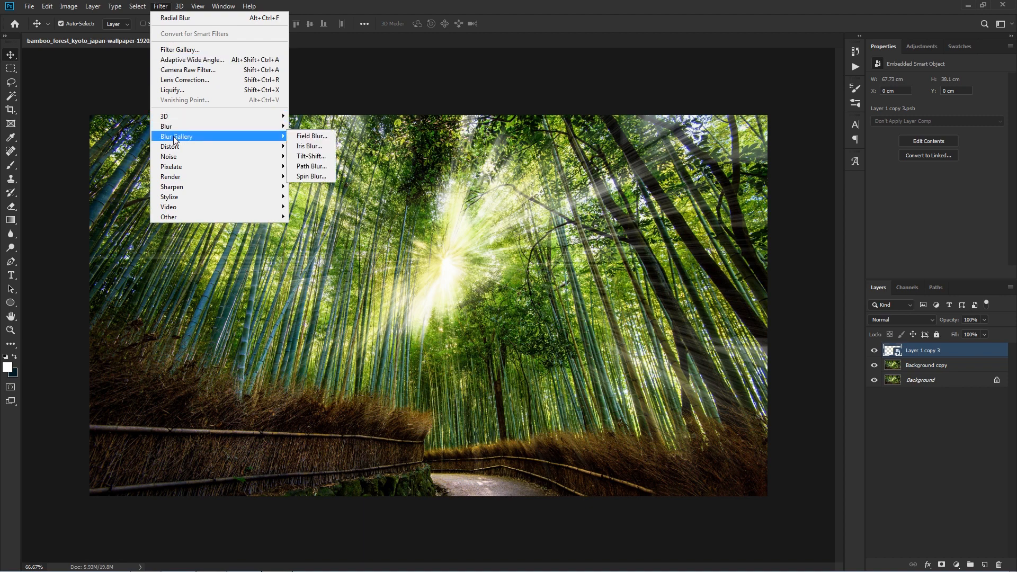
left_click(313, 136)
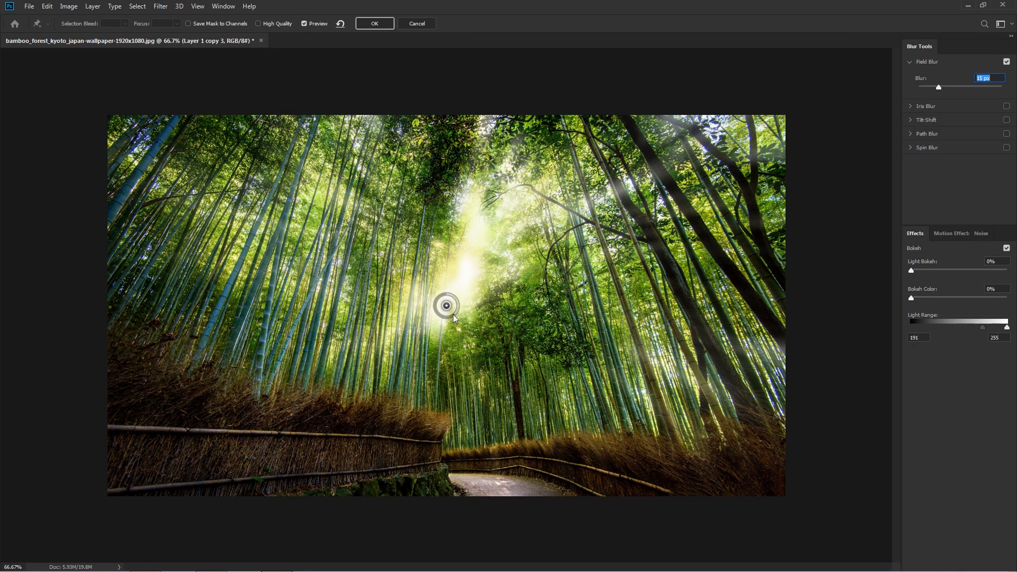
left_click_drag(447, 310, 462, 249)
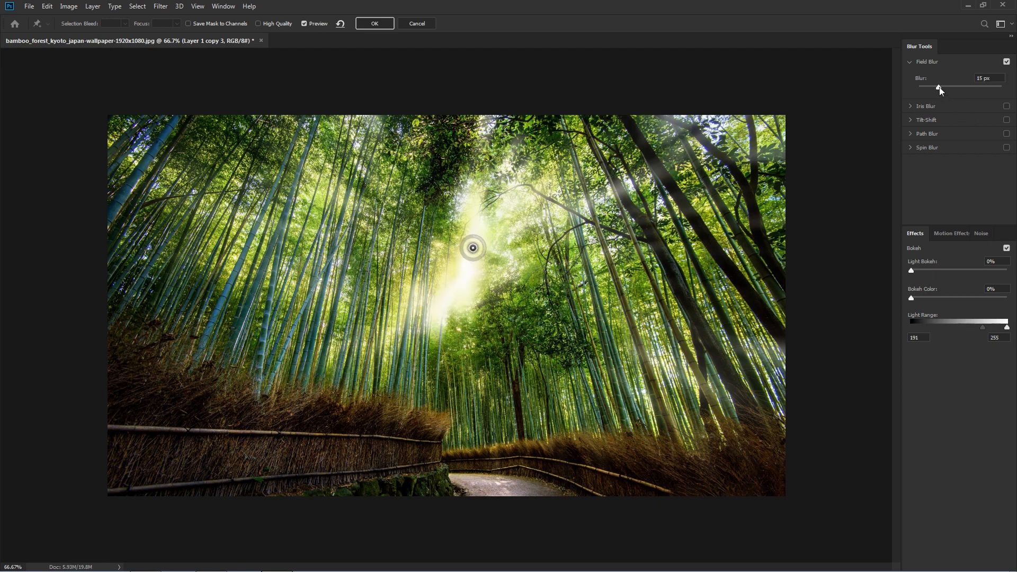
left_click_drag(939, 87, 918, 90)
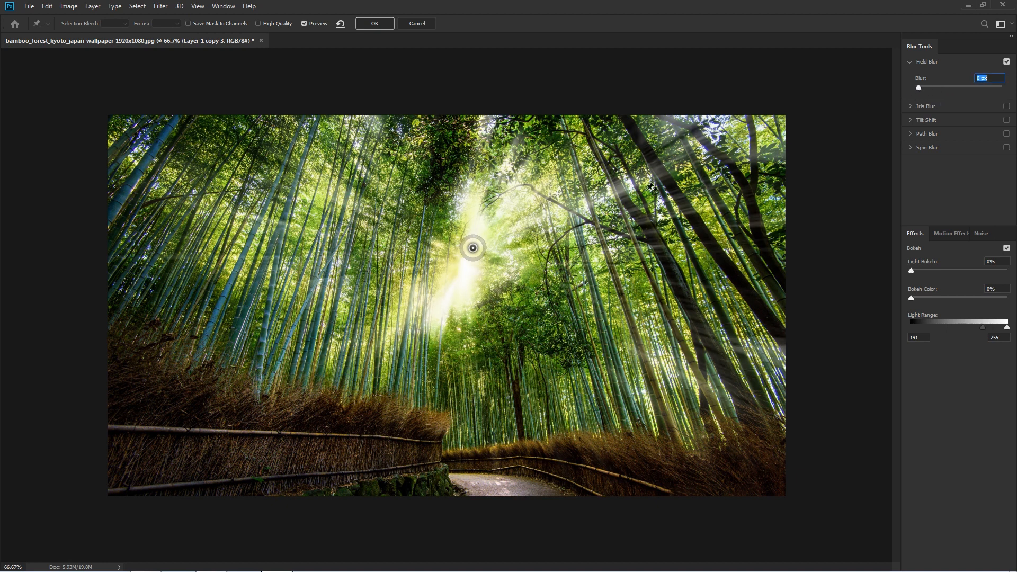
mouse_move(473, 249)
left_mouse_down()
mouse_move(477, 292)
mouse_move(468, 264)
left_mouse_up()
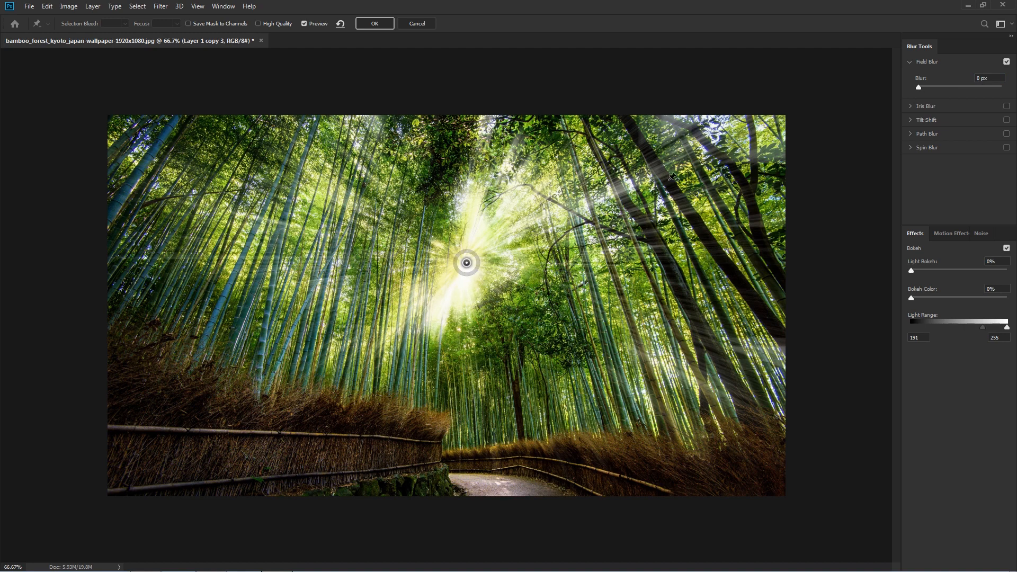
Add Field Blur pins near the photo's upper-right and upper-left corners and reduce each pin's blur to a light softening.
left_click(731, 116)
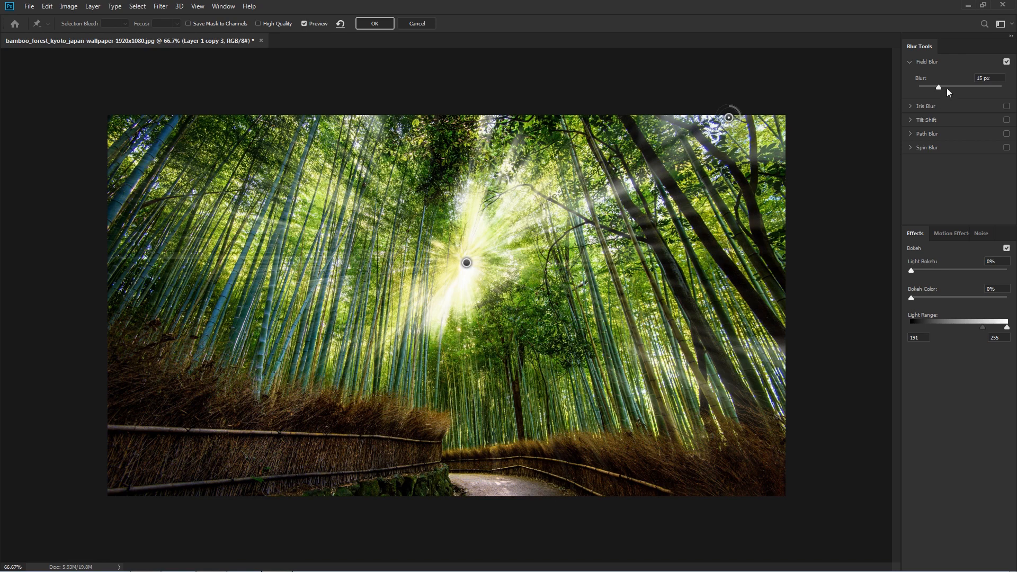
left_click_drag(939, 85, 927, 91)
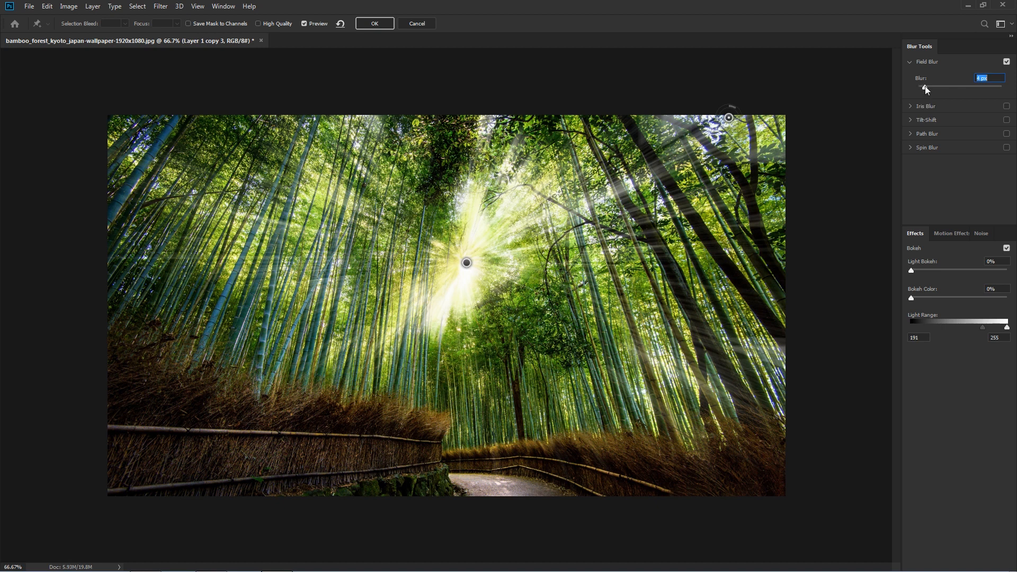
mouse_move(929, 86)
left_mouse_down()
mouse_move(982, 84)
mouse_move(932, 100)
left_mouse_up()
left_click(152, 159)
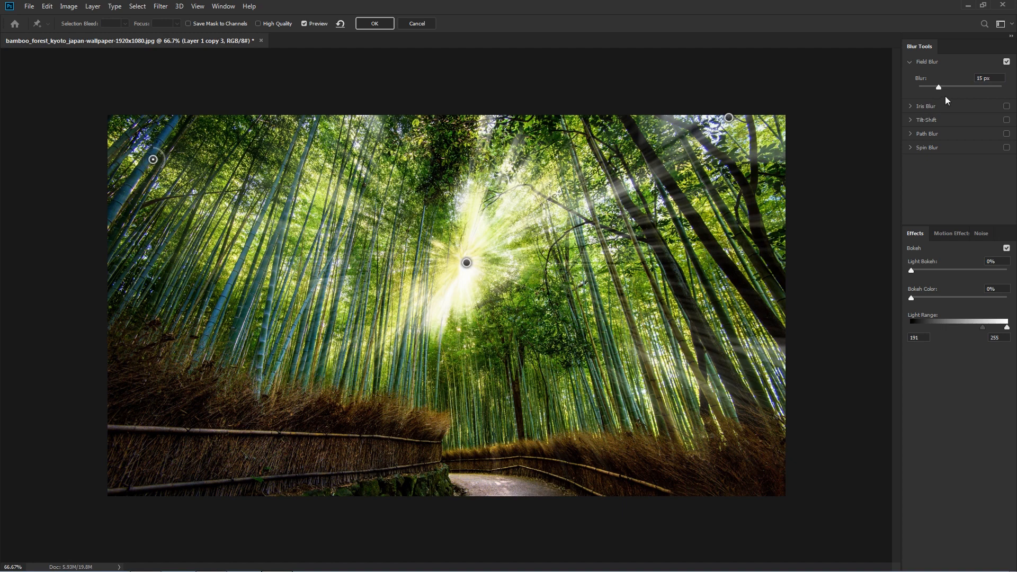
left_click_drag(939, 87, 927, 91)
Add three more pins at the lower-right trees, the lower-left bamboo and the right grass edge, each at 5 px, and apply the Field Blur.
left_click(755, 413)
left_click_drag(996, 78, 897, 74)
type("5")
left_click(217, 361)
left_click_drag(998, 78, 905, 80)
type("5")
left_click(648, 437)
left_click_drag(990, 77, 981, 78)
type("5")
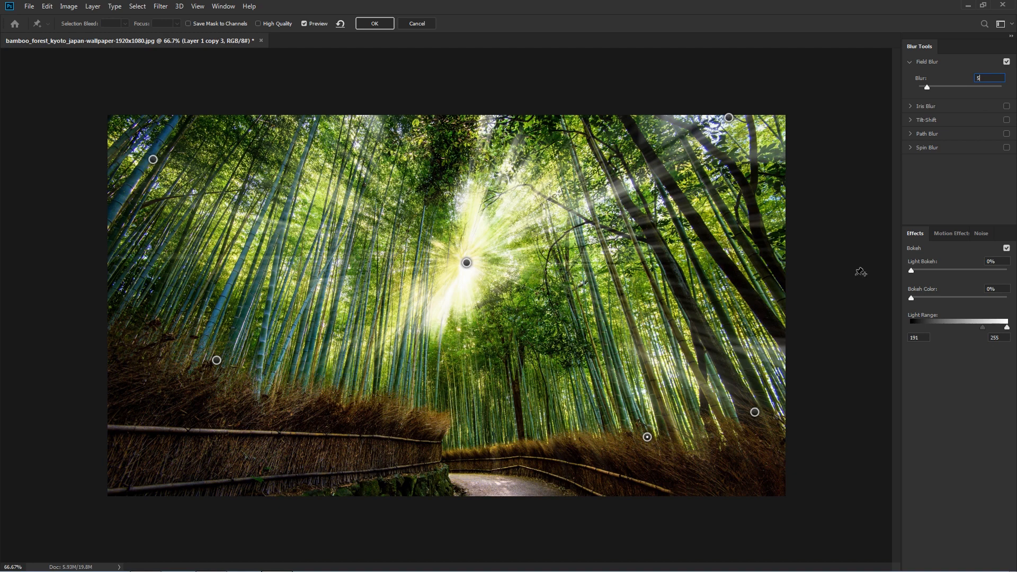
left_click(369, 24)
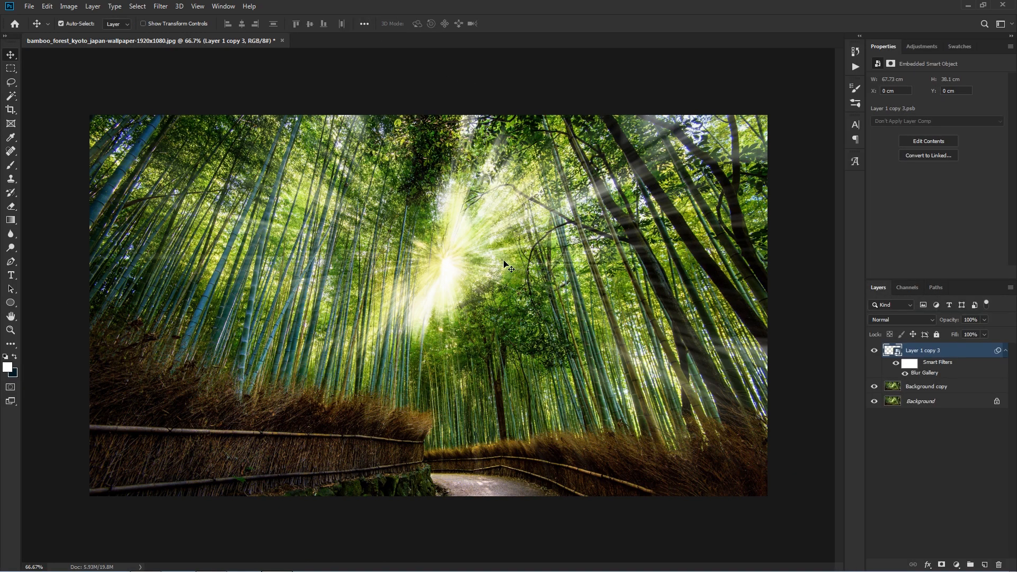
Add a layer mask to the combined ray layer and keep black (000000) as the foreground colour.
key("ctrl+0")
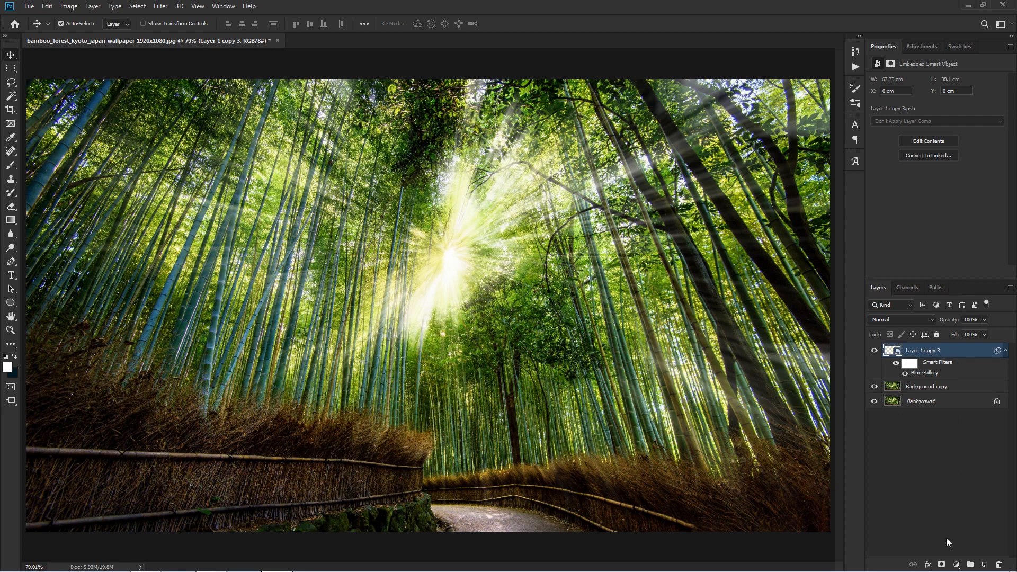
left_click(941, 565)
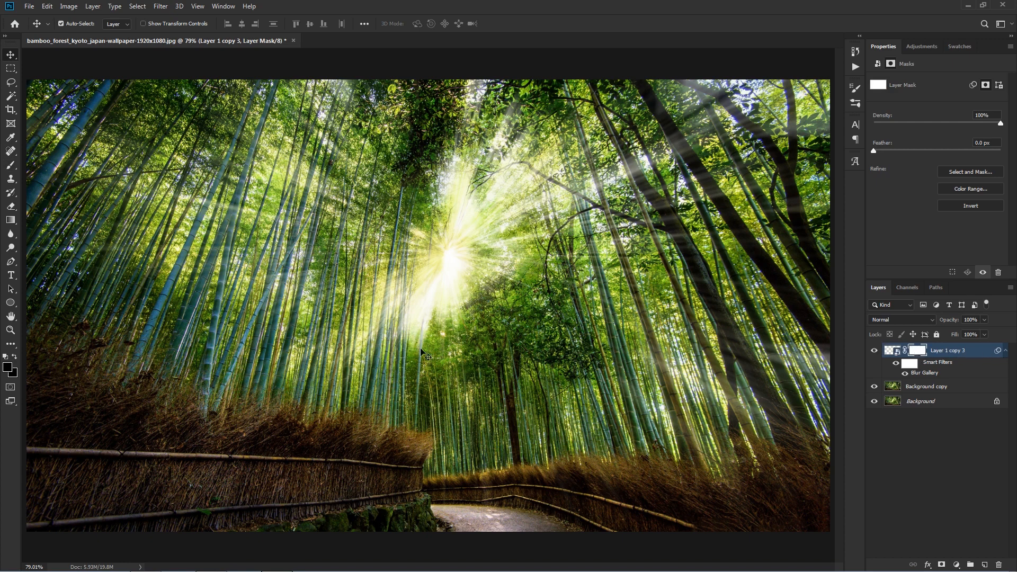
left_click(8, 368)
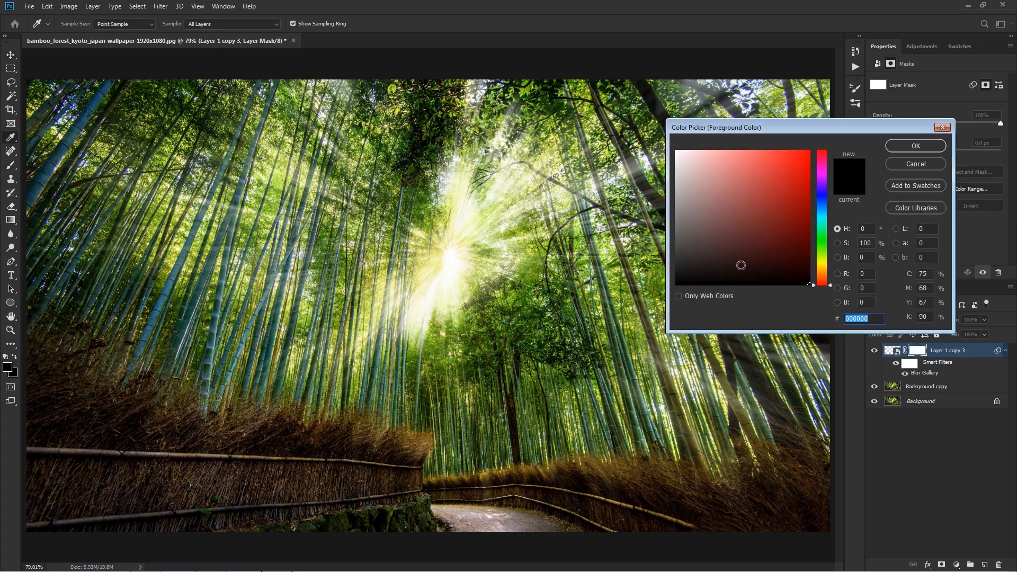
left_click(916, 145)
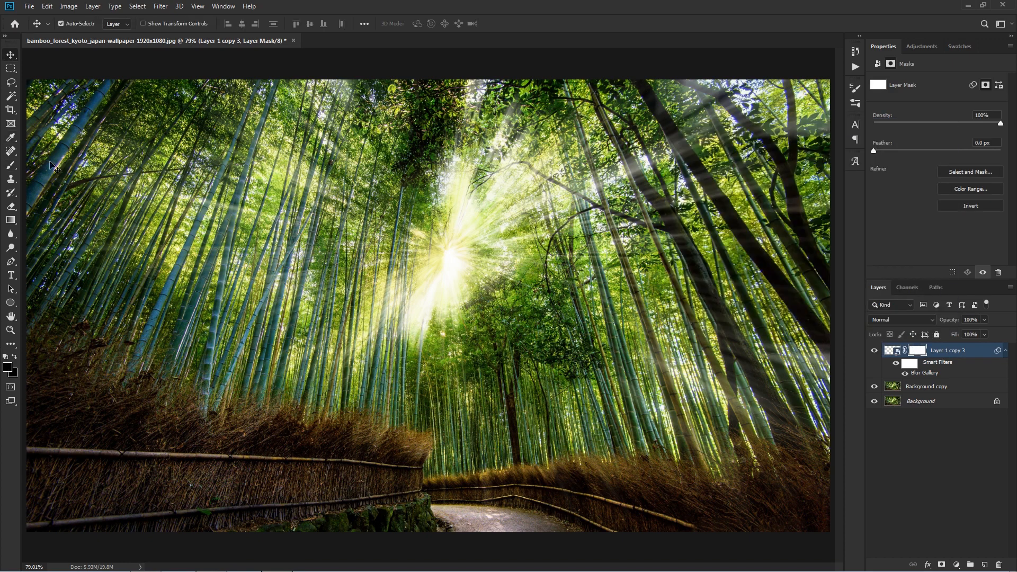
Switch to the Brush tool and reduce the brush size to 50 px for painting on the mask.
right_click(11, 165)
left_click(47, 164)
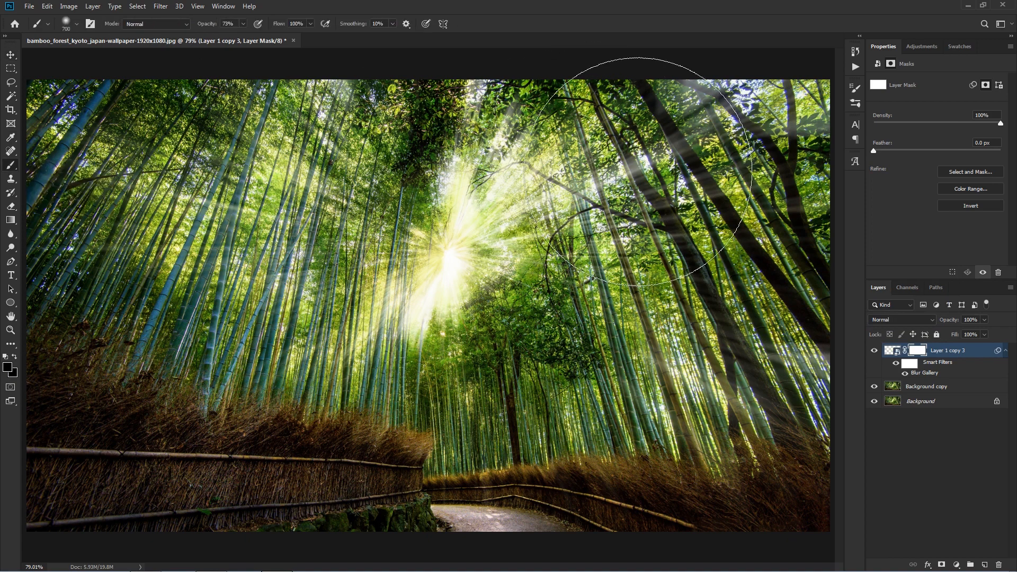
key("bracketleft")
key("bracketleft")
key("bracketleft")
key("bracketleft")
key("bracketleft")
key("bracketleft")
key("bracketleft")
key("bracketleft")
key("bracketleft")
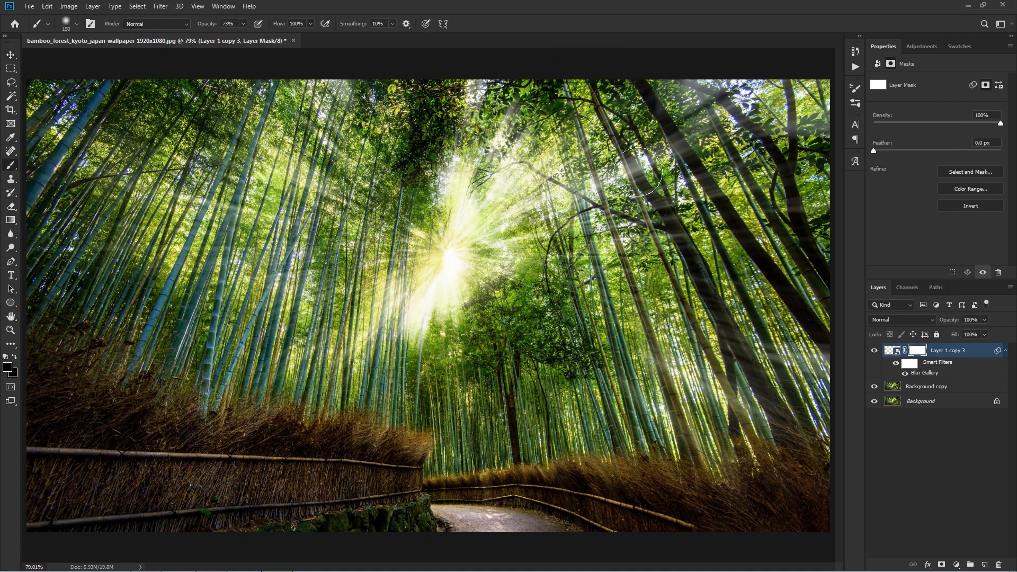
key("bracketleft")
key("bracketleft")
key("bracketleft")
key("bracketleft")
Paint black on the mask along the two thick dark trunks at the photo's right to hide the rays over them.
scroll(637, 147, "up", 2)
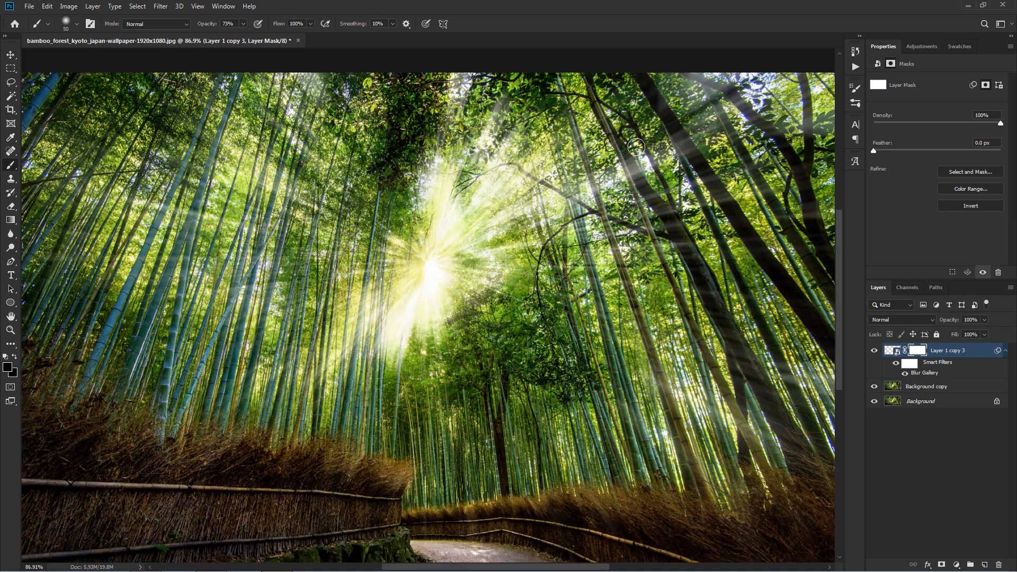
scroll(644, 195, "down", 2)
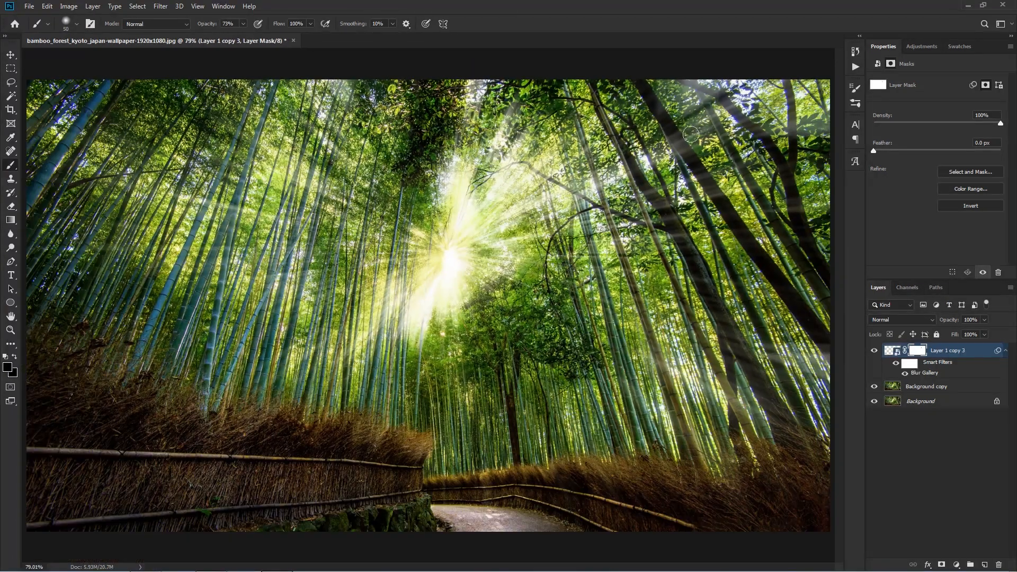
left_click_drag(644, 89, 718, 200)
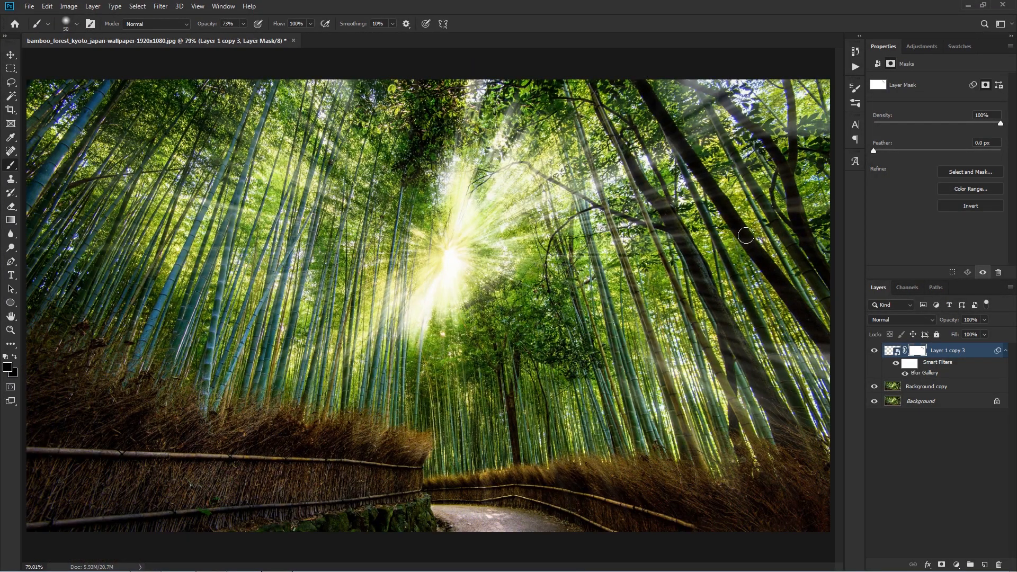
left_click_drag(794, 453, 587, 73)
Mask the rays off the curved dark branches and upper trunks in the photo's upper-right corner using a smaller brush.
scroll(405, 251, "down", 3)
scroll(333, 118, "up", 4)
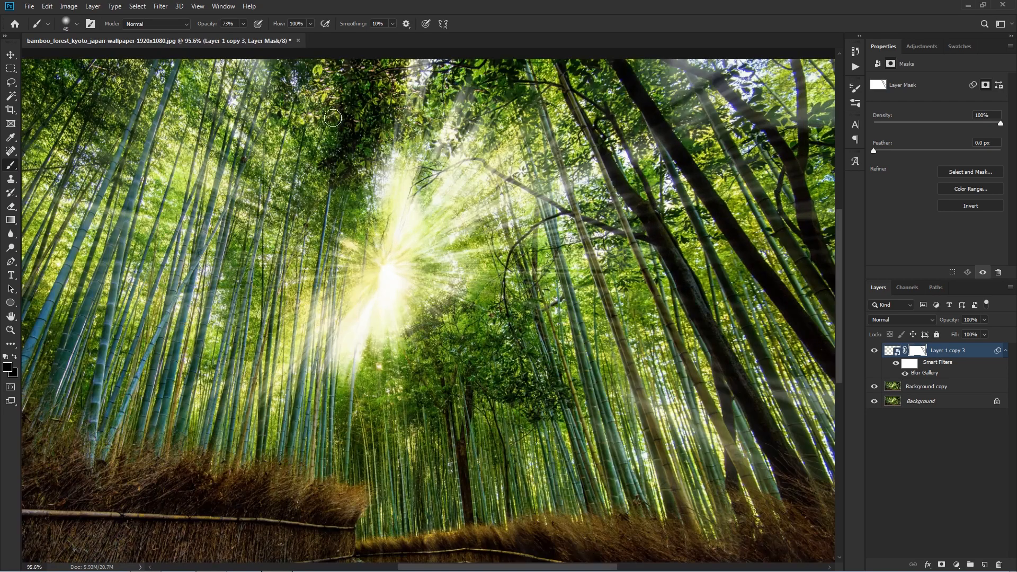
key("bracketleft")
left_click_drag(269, 58, 69, 103)
key("bracketleft")
key("bracketleft")
key("bracketleft")
mouse_move(467, 112)
left_mouse_down()
mouse_move(523, 126)
mouse_move(595, 208)
mouse_move(612, 274)
left_mouse_up()
mouse_move(603, 119)
left_mouse_down()
mouse_move(620, 304)
mouse_move(600, 105)
left_mouse_up()
left_click_drag(563, 157, 472, 109)
left_click_drag(600, 299, 661, 377)
Enlarge the brush to 40 px and mask the rays off the lower parts of the leaning trunks at the right.
key("bracketright")
key("bracketright")
left_click_drag(634, 546, 530, 337)
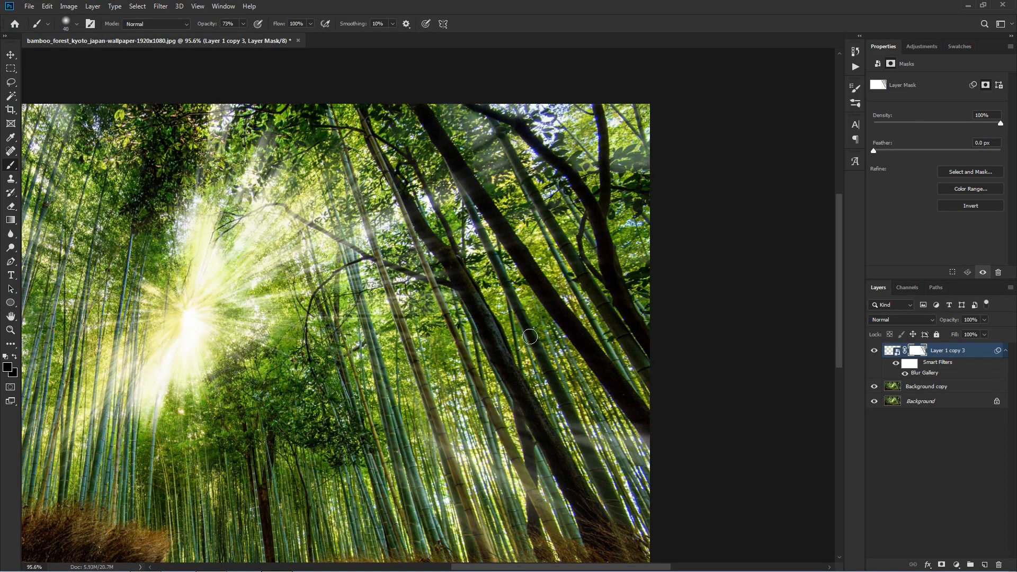
left_click_drag(564, 542, 483, 390)
scroll(486, 377, "down", 3)
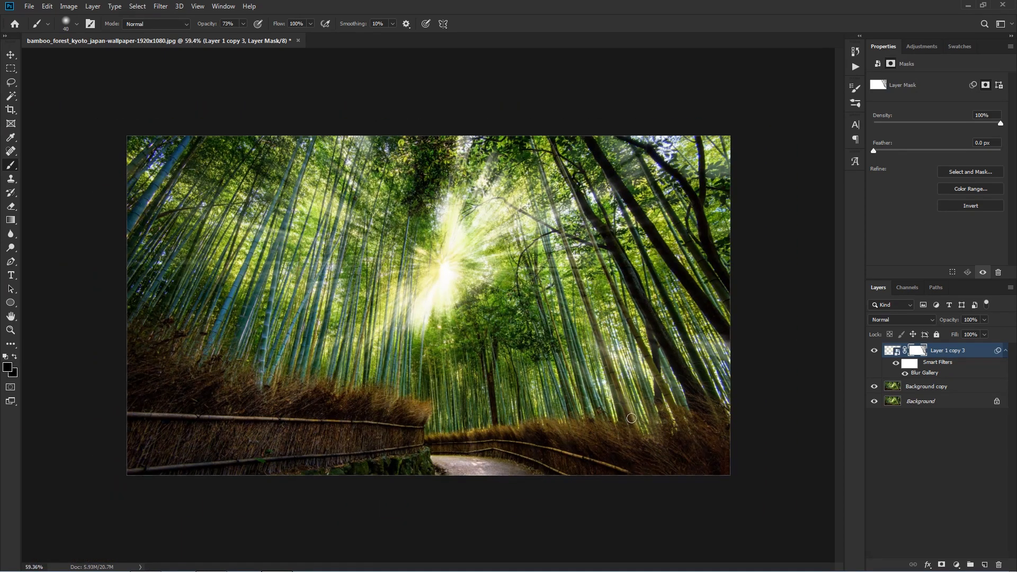
Reduce the brush to 20 px and paint straight black mask strokes along a bamboo stem in the left part of the forest.
scroll(632, 421, "up", 2)
key("bracketleft")
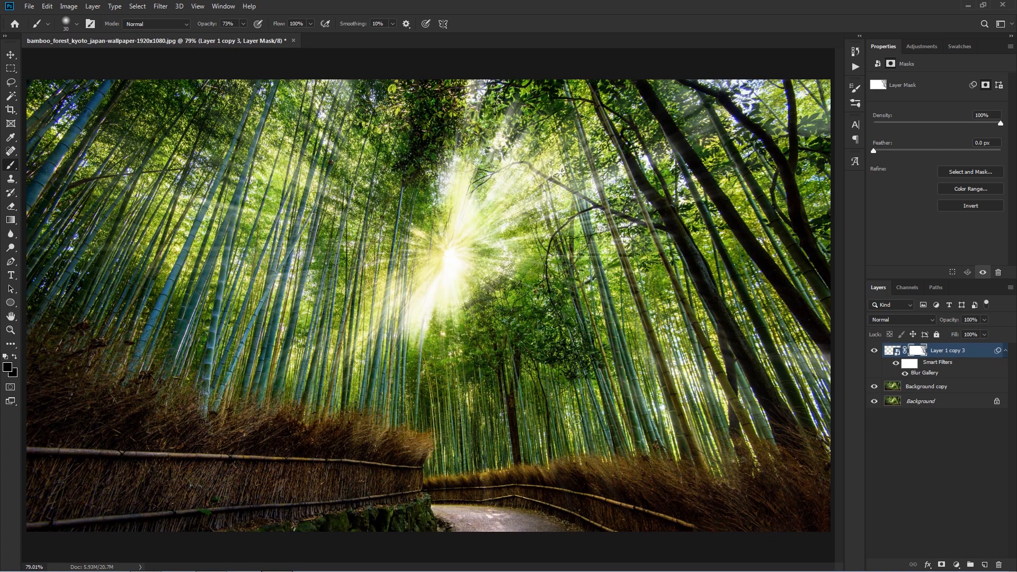
scroll(286, 127, "up", 1)
key("bracketleft")
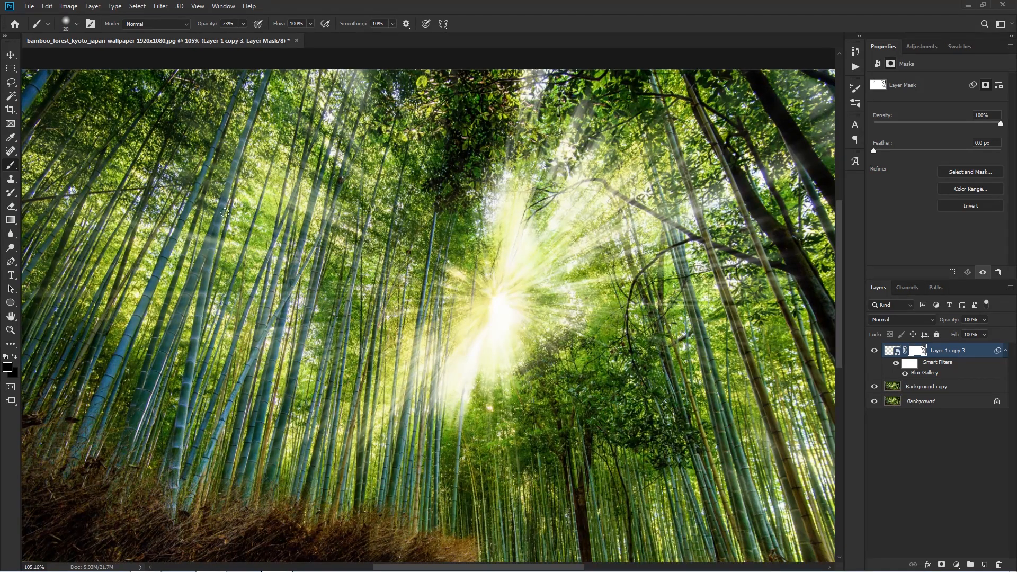
left_click(188, 297, "shift")
left_click(218, 233)
left_click(196, 331, "shift")
Reduce the brush to 10 px and mask the rays off a thin bamboo stem left of the sunburst with straight black strokes.
scroll(319, 179, "down", 3)
scroll(333, 242, "up", 4)
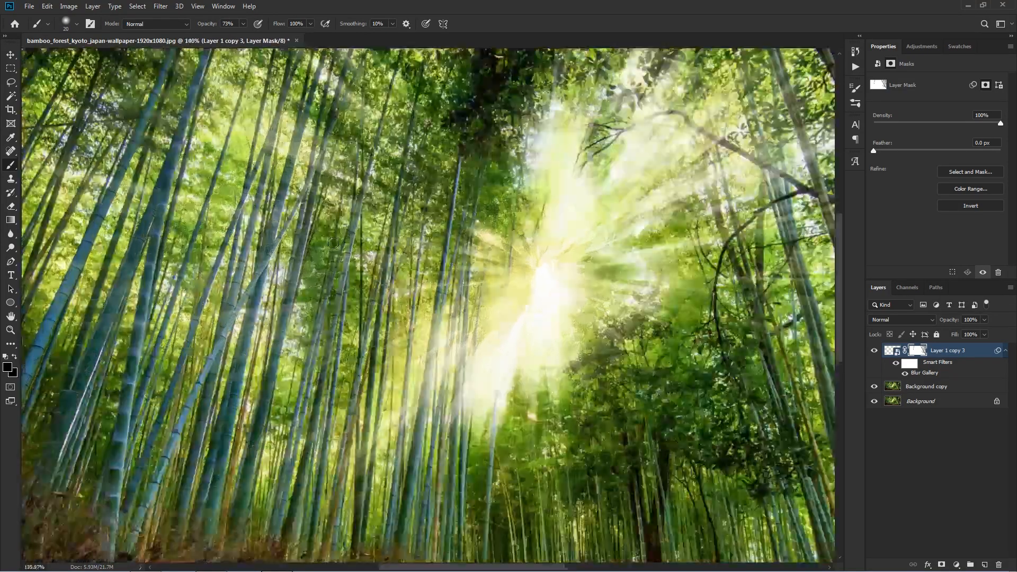
key("bracketleft")
left_click(310, 103)
left_click(274, 221, "shift")
left_click(302, 109)
left_click(273, 223, "shift")
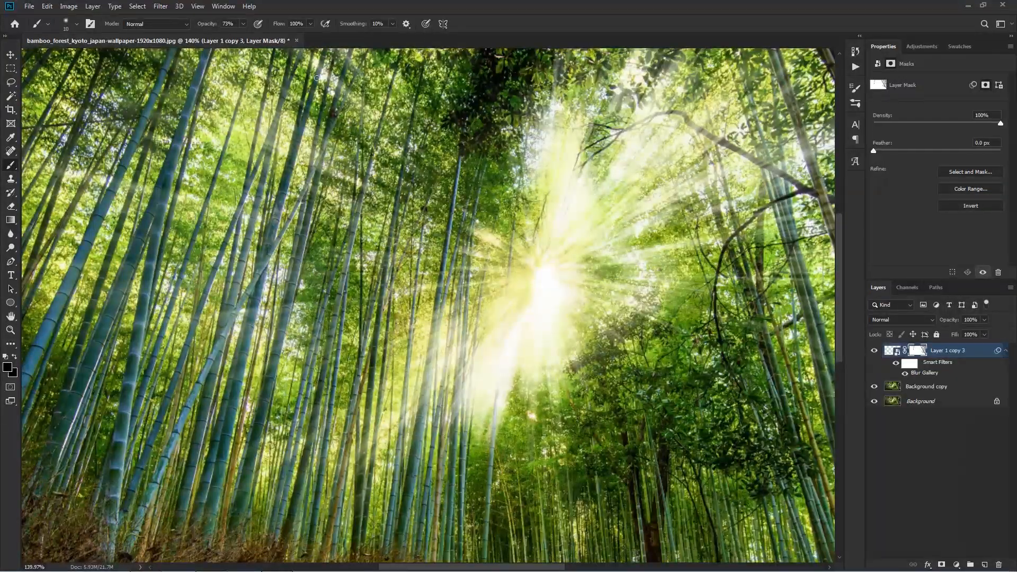
Paint short black mask strokes over the upper parts of the bamboo stems between the left trunks and the sunburst.
left_click_drag(317, 77, 324, 51)
left_click(351, 50)
left_click(322, 143, "shift")
left_click(363, 190, "shift")
left_click(415, 111)
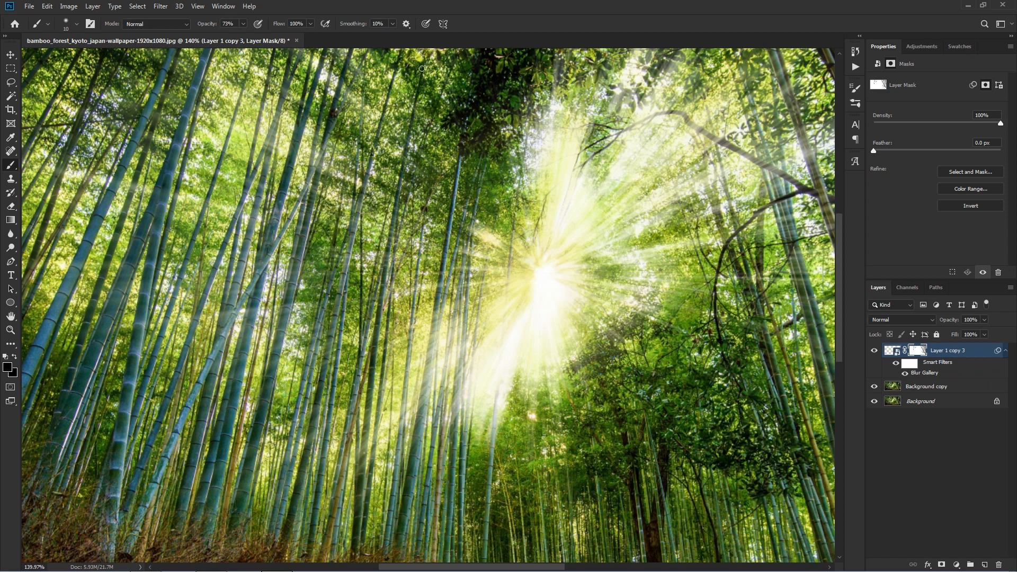
left_click(405, 161, "shift")
Mask the rays along the full length of the long leaning bamboo stems in the left half with connected straight strokes.
left_click(288, 74)
left_click(213, 356, "shift")
left_click(198, 445, "shift")
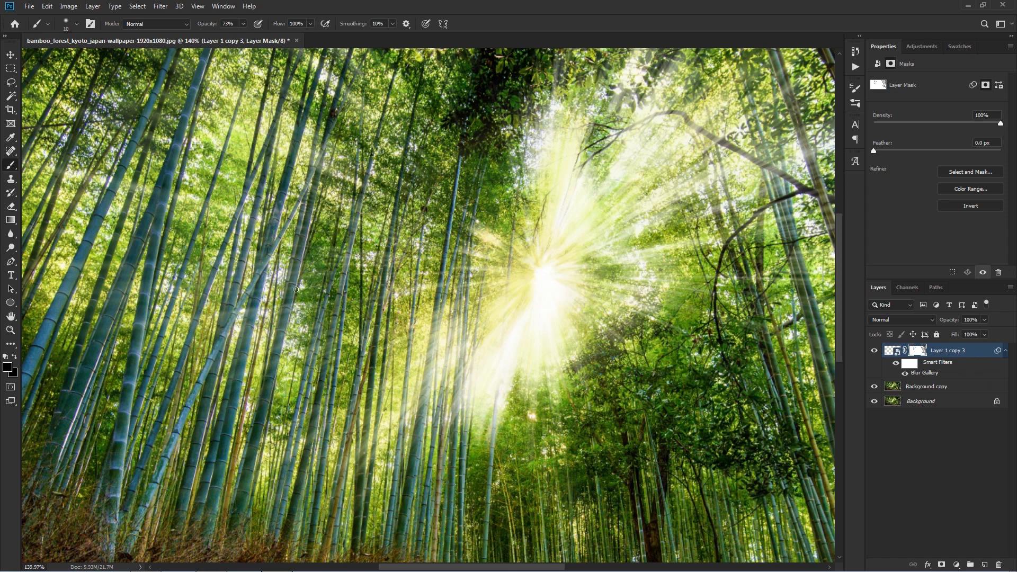
left_click(268, 398, "shift")
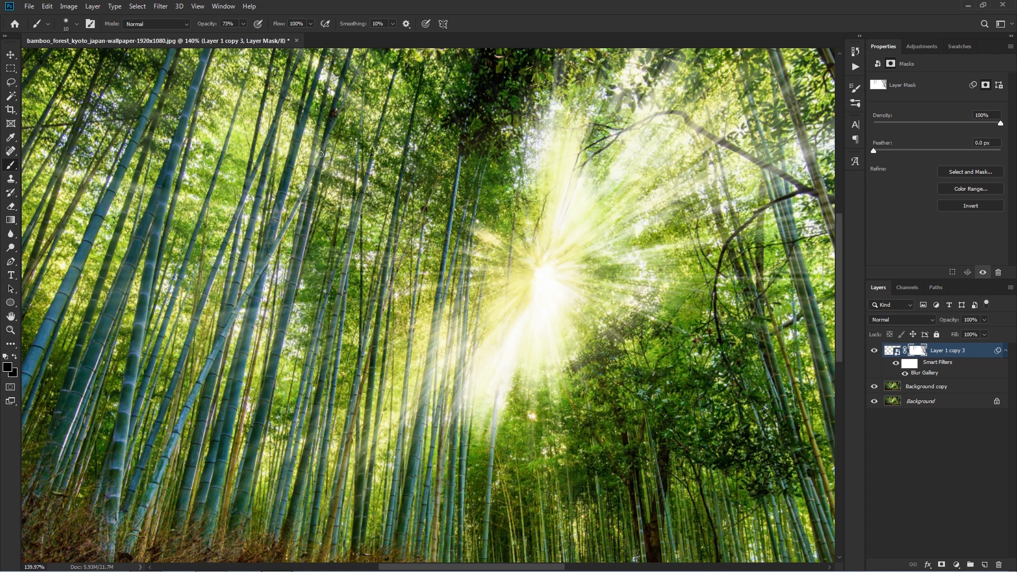
left_click(280, 235, "shift")
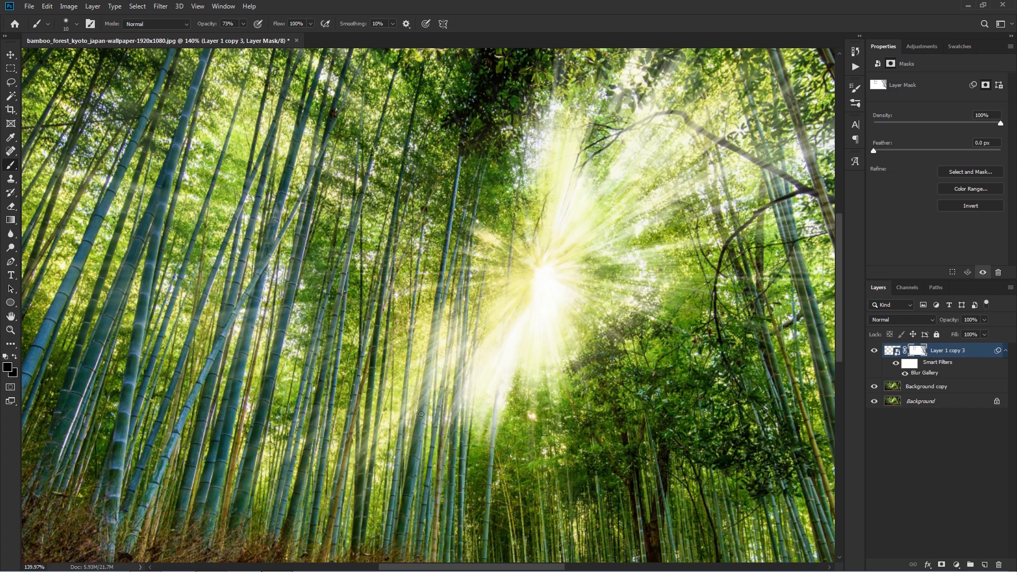
Set the brush to 15 px at 56% opacity and partly mask the rays over the bamboo stem just left of the sunburst.
scroll(421, 413, "up", 1)
key("bracketright")
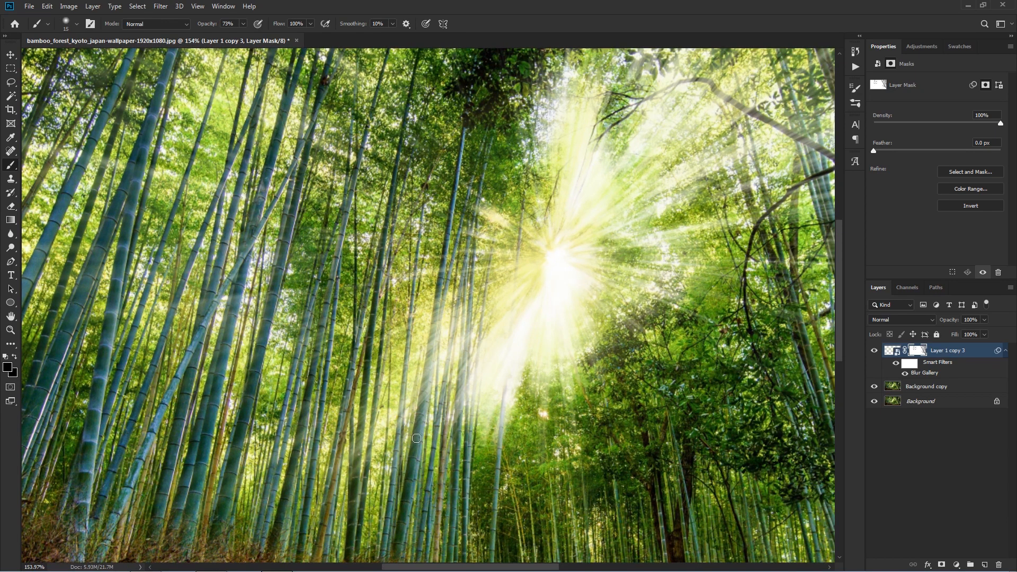
left_click_drag(212, 25, 199, 26)
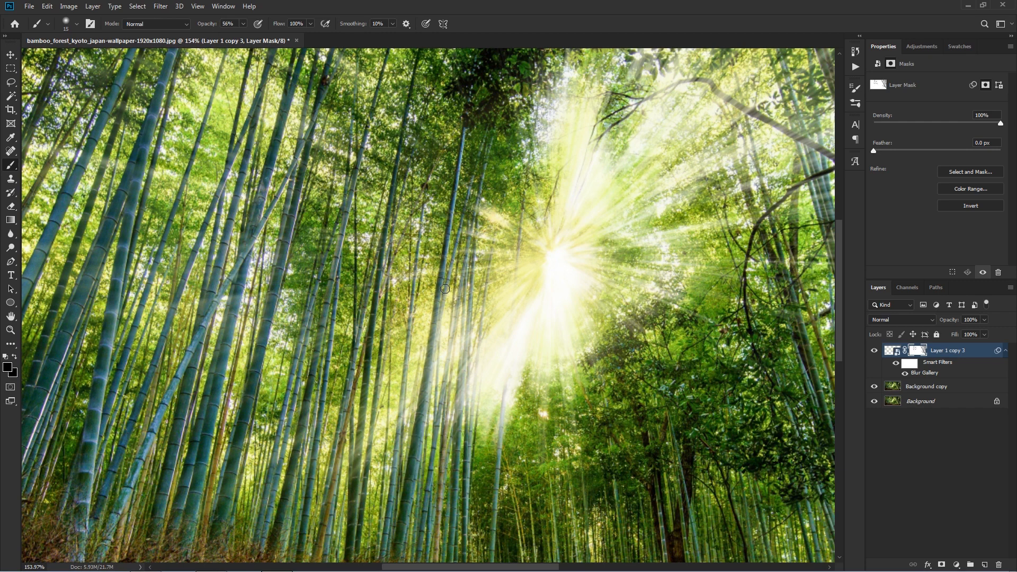
left_click_drag(445, 293, 430, 413)
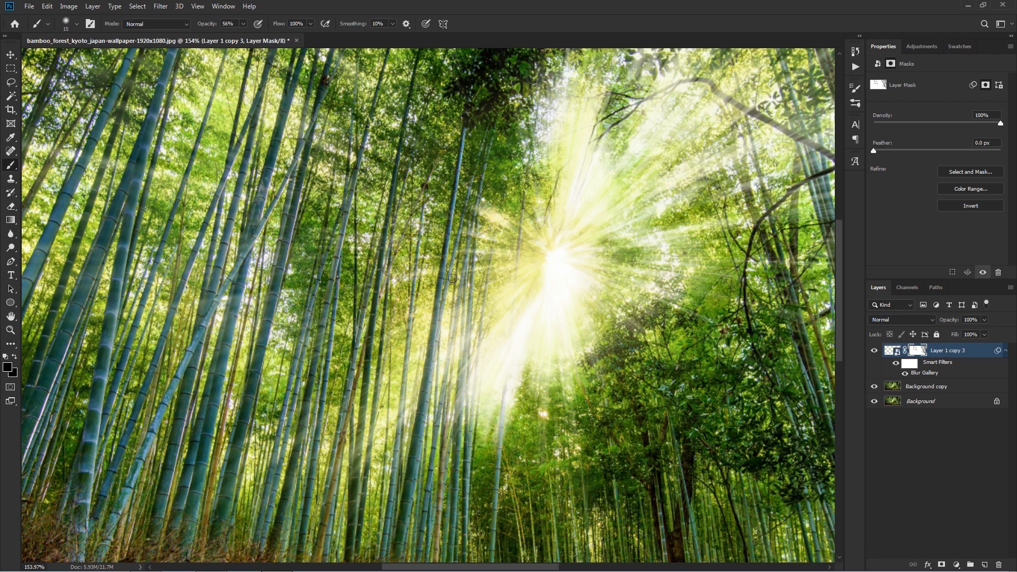
View the whole photo full screen and compare it with the sun ray layer hidden and shown.
scroll(453, 278, "down", 6)
scroll(711, 281, "down", 1)
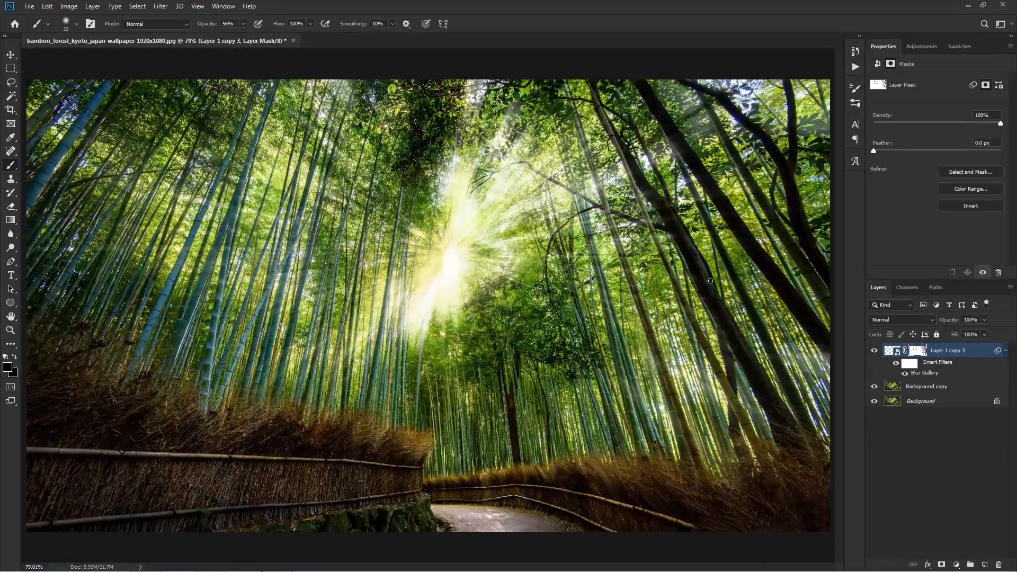
key("f")
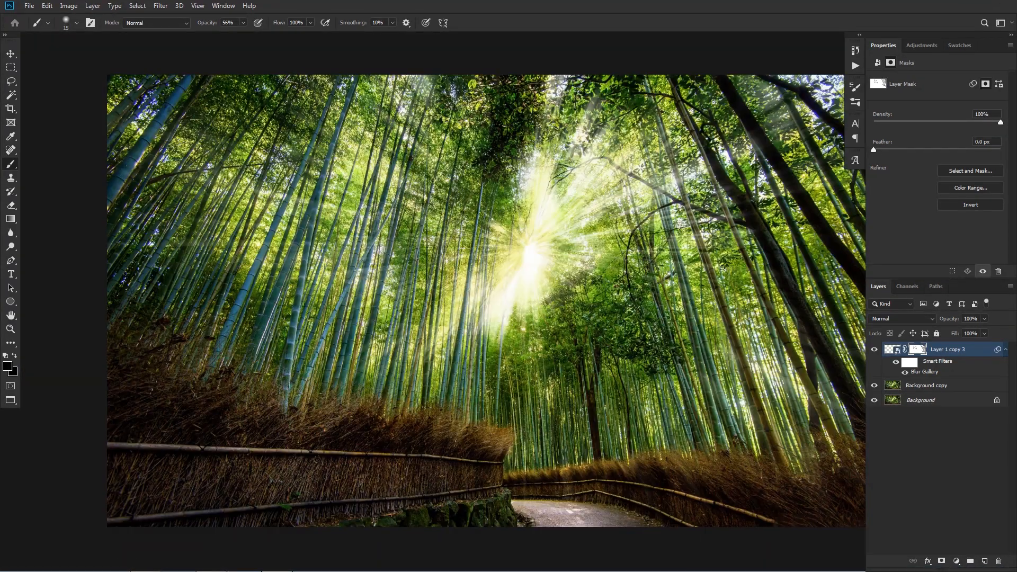
key("f")
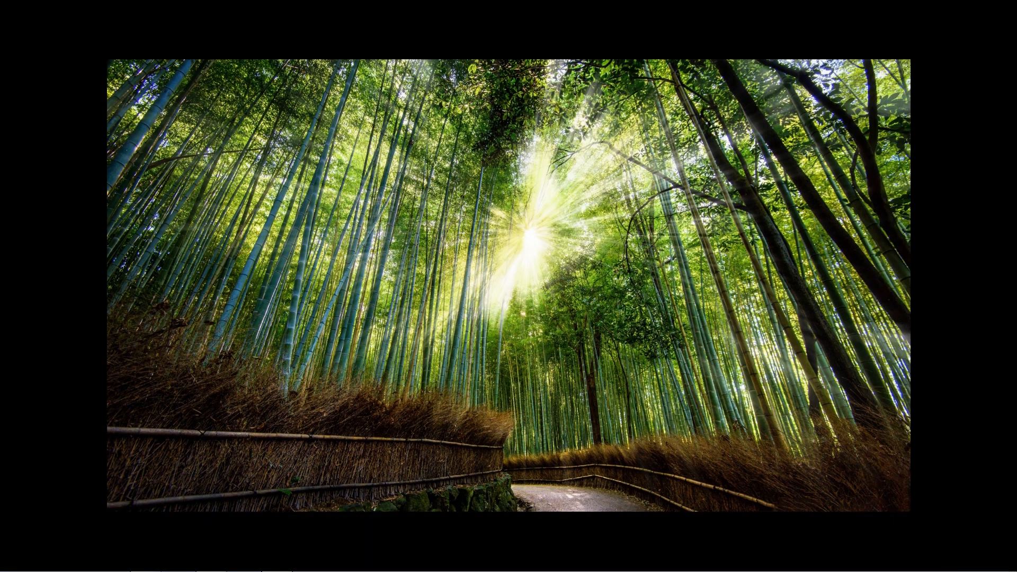
scroll(723, 268, "up", 2)
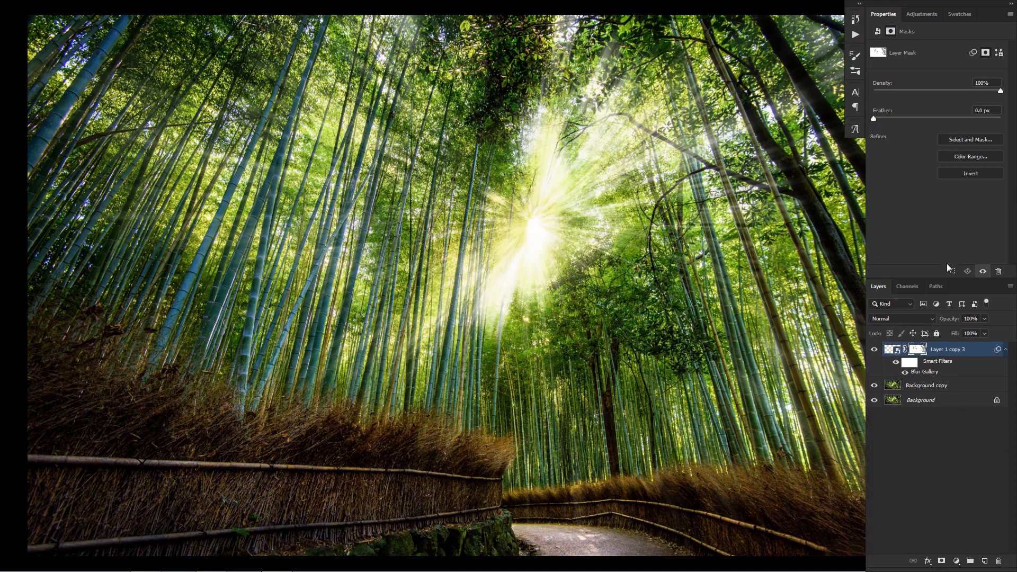
left_click(875, 350)
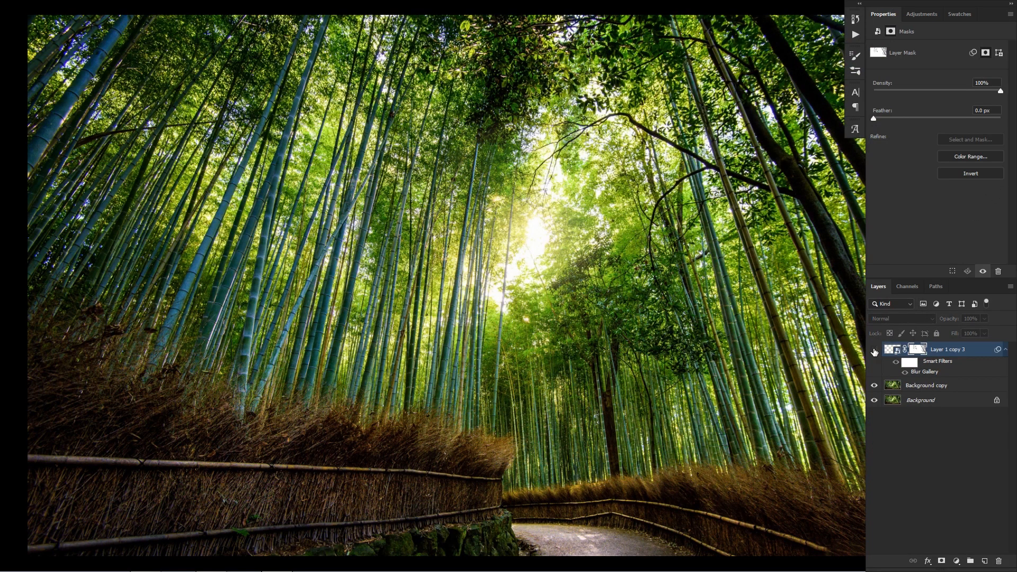
left_click(875, 351)
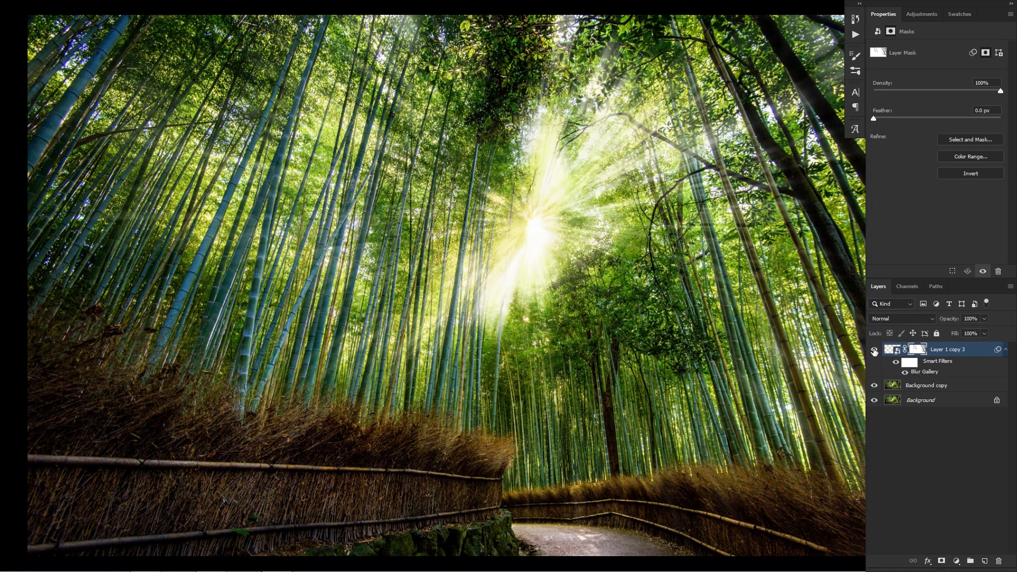
key("Tab")
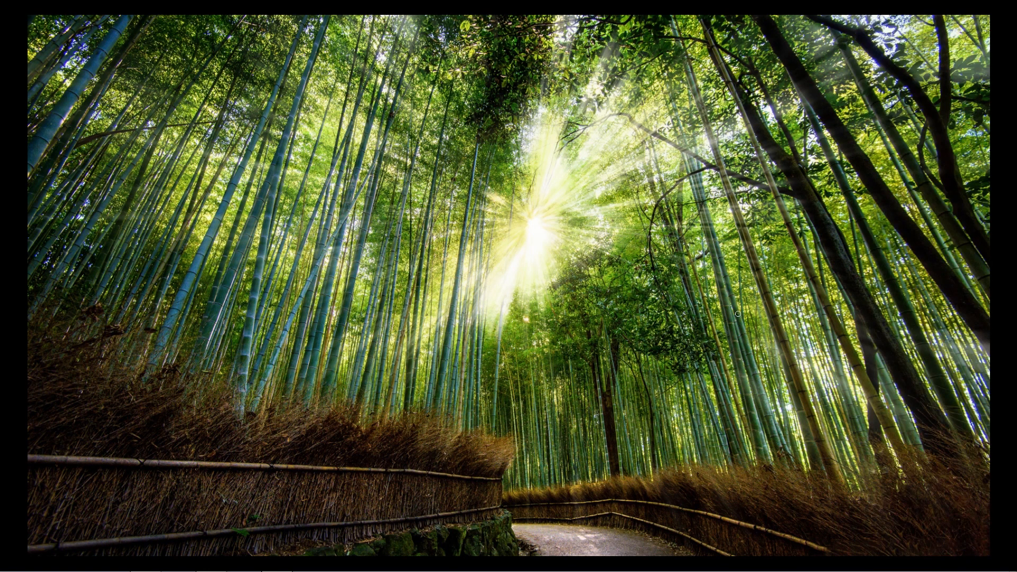